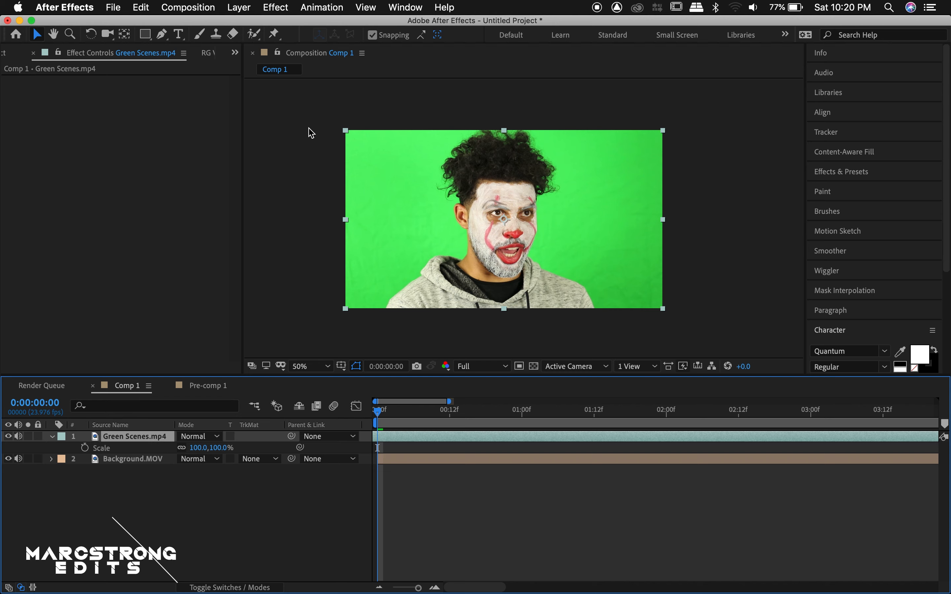
Step: Apply Keylight (1.2) to the Green Scenes.mp4 layer and sample the green backdrop as its Screen Colour
click(276, 8)
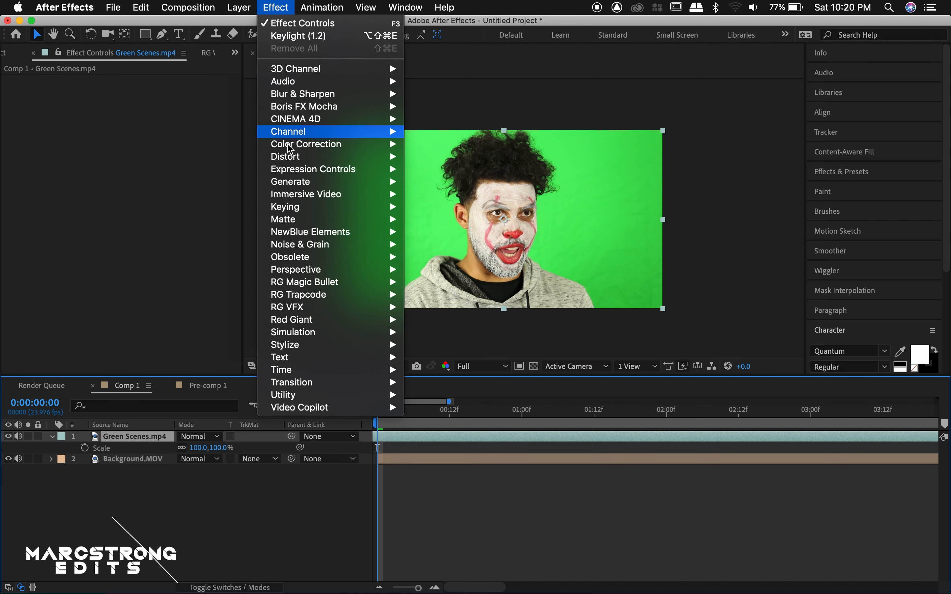
mouse_move(291, 210)
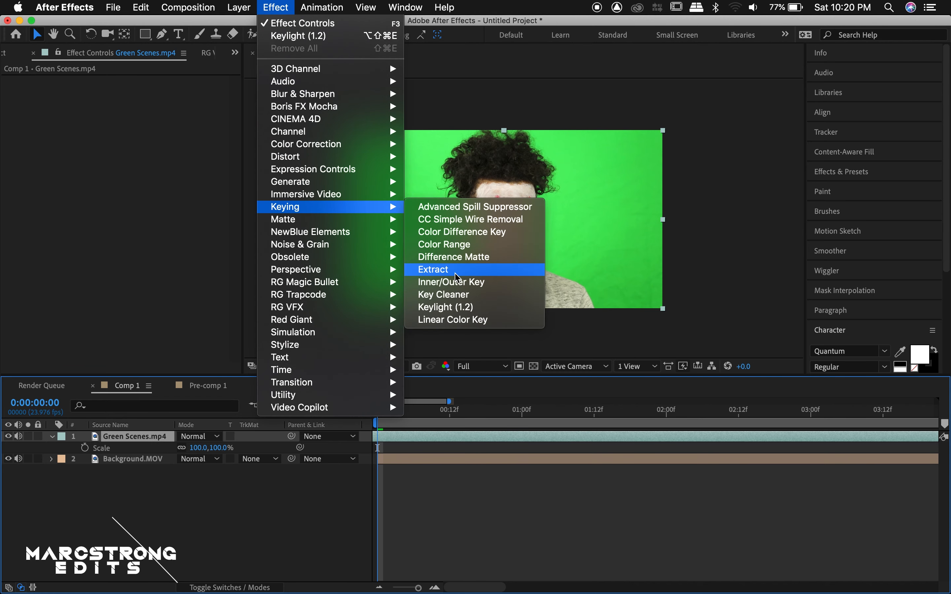
click(460, 309)
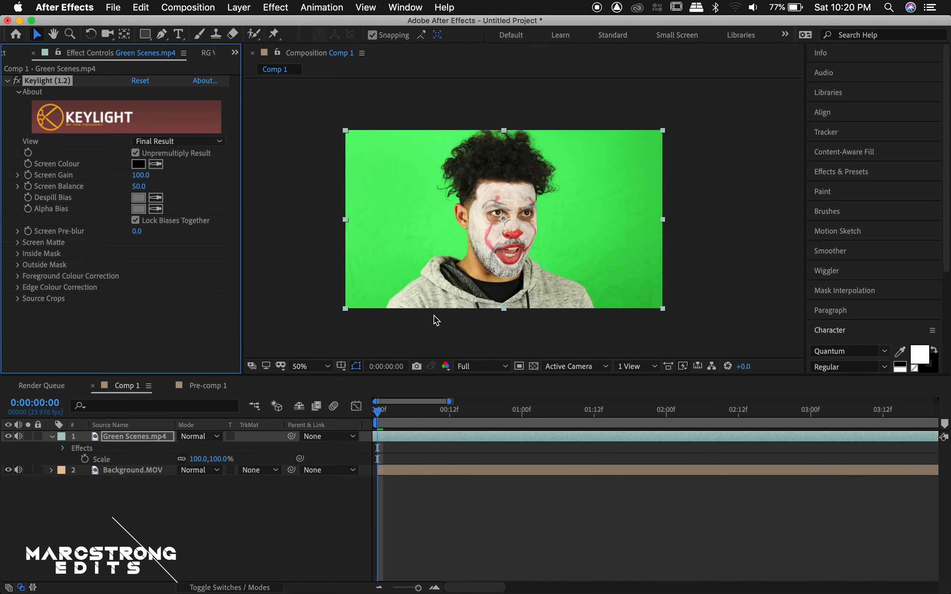
click(157, 165)
click(361, 167)
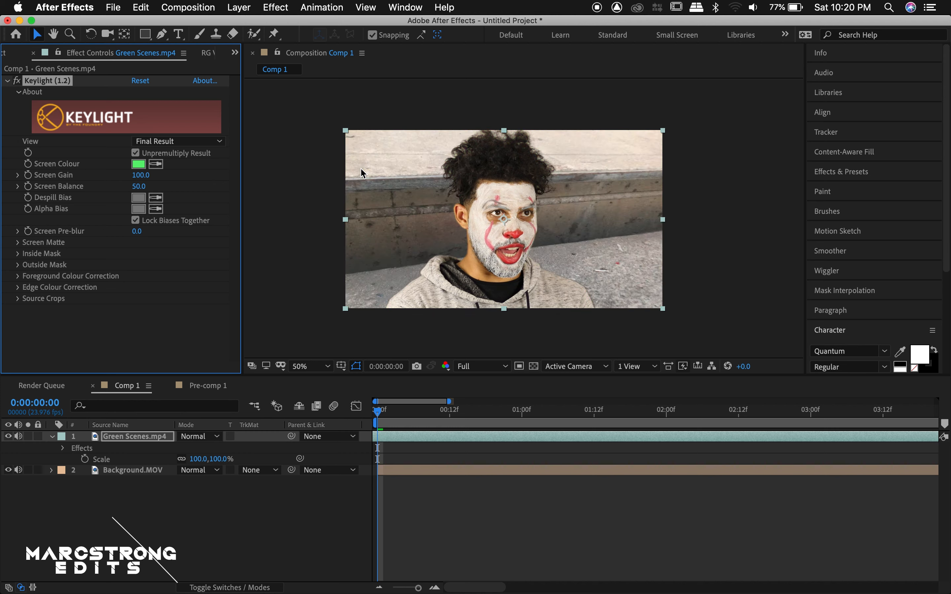
Step: Using the Screen Matte view, set Clip Black to 16.9 and Clip White to 82.3, then restore the Final Result view
click(185, 142)
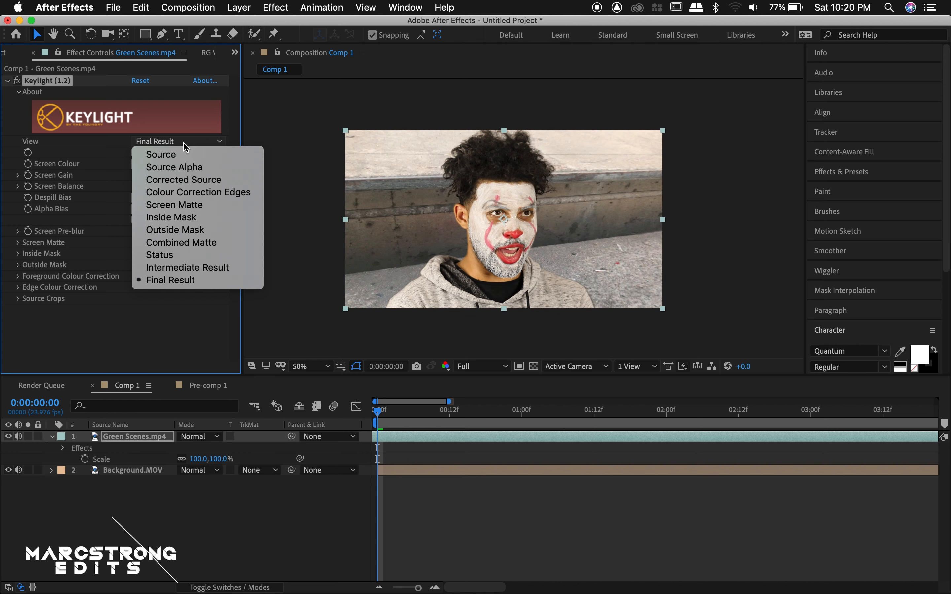
click(181, 206)
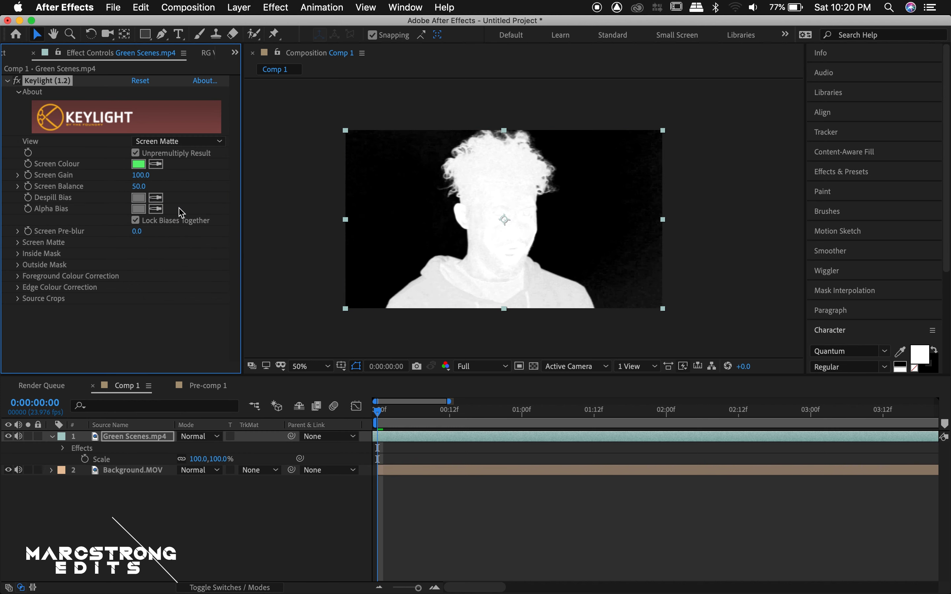
click(18, 243)
click(30, 254)
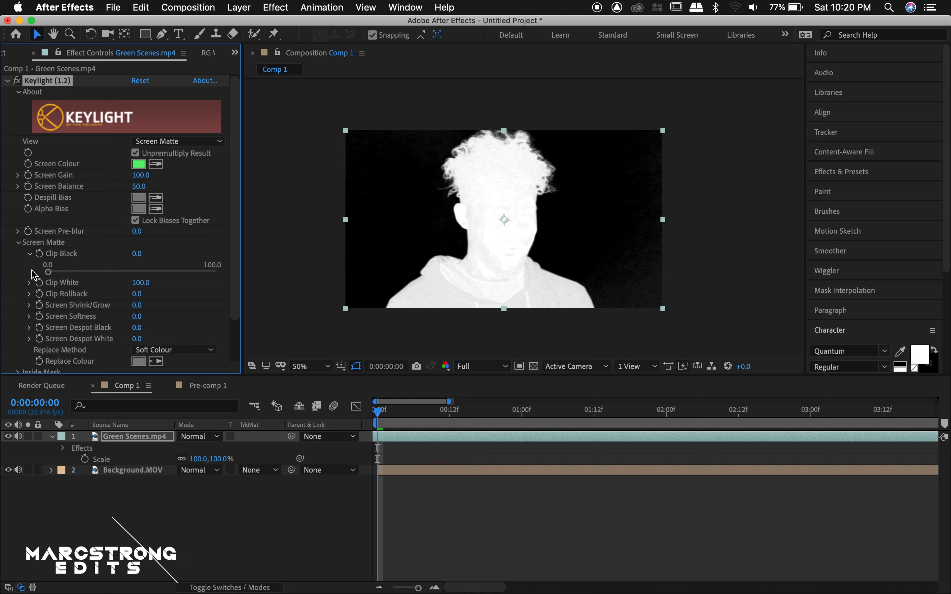
click(29, 283)
drag(48, 272, 78, 277)
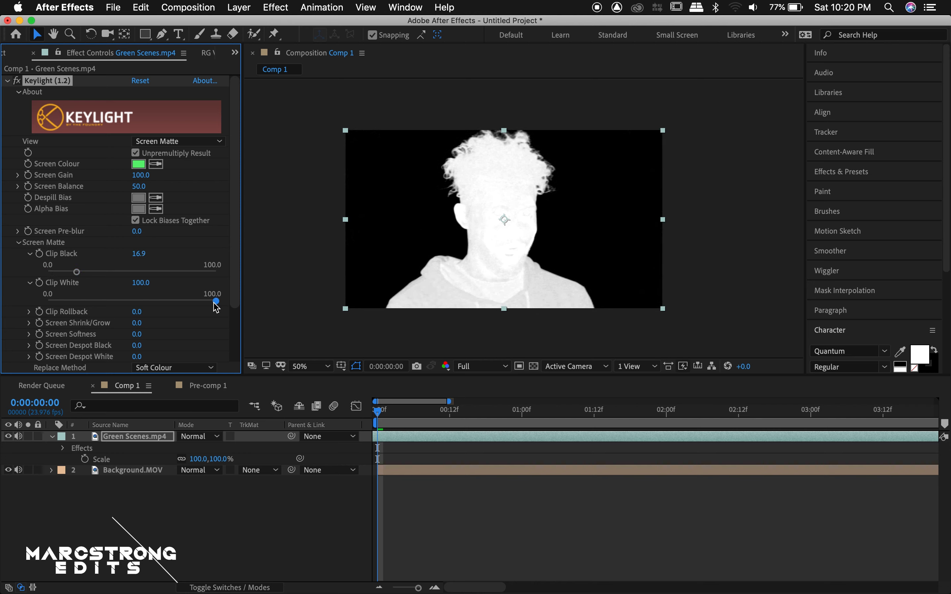
drag(216, 305, 189, 305)
click(192, 142)
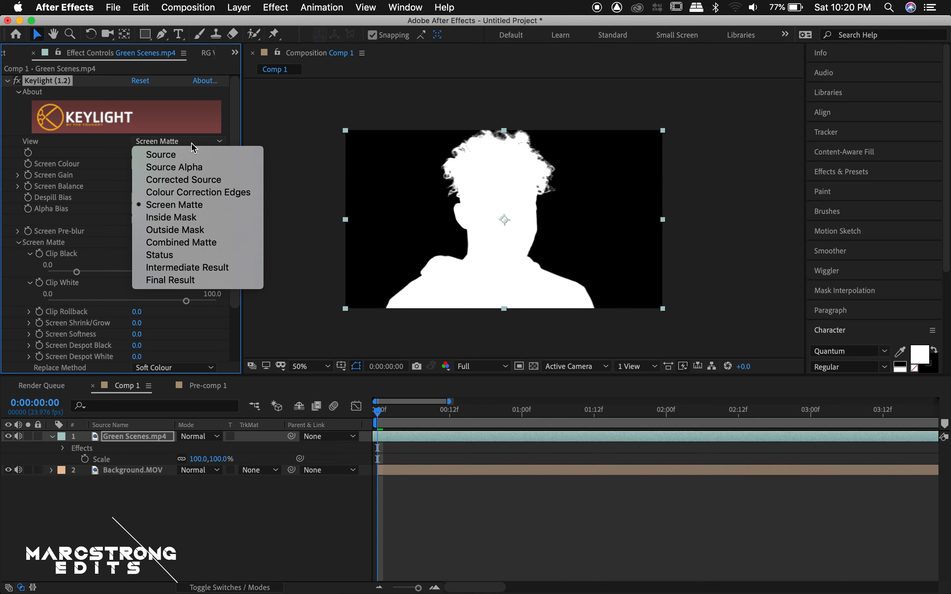
click(176, 280)
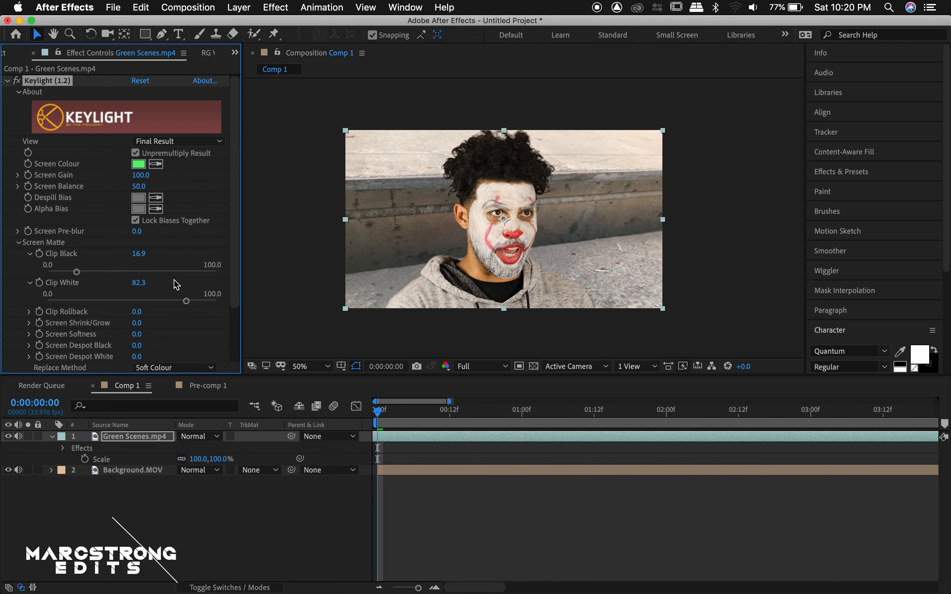
Step: Set Keylight's Screen Balance to 56.8 and Screen Shrink/Grow to -6.0
click(17, 186)
drag(131, 210, 139, 206)
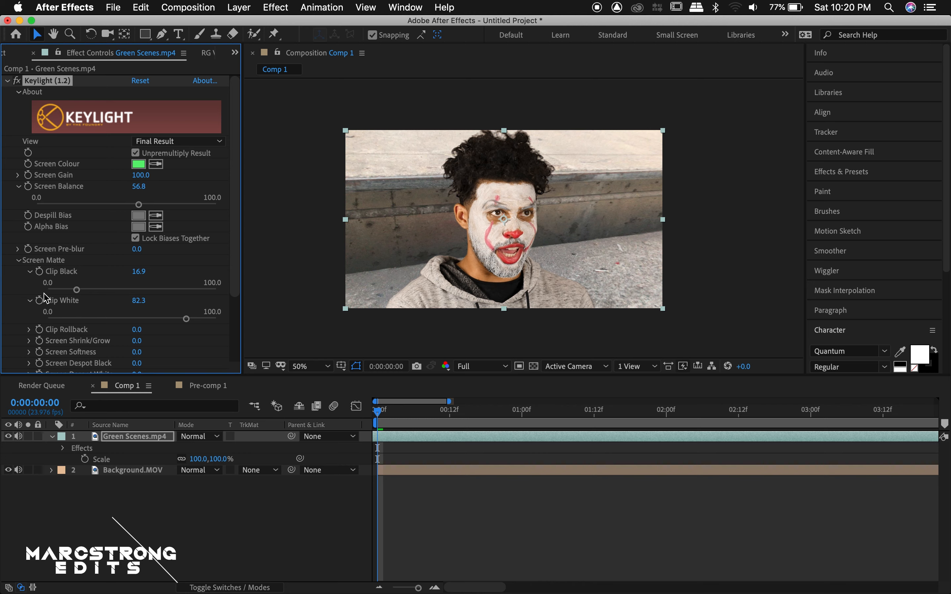
click(29, 341)
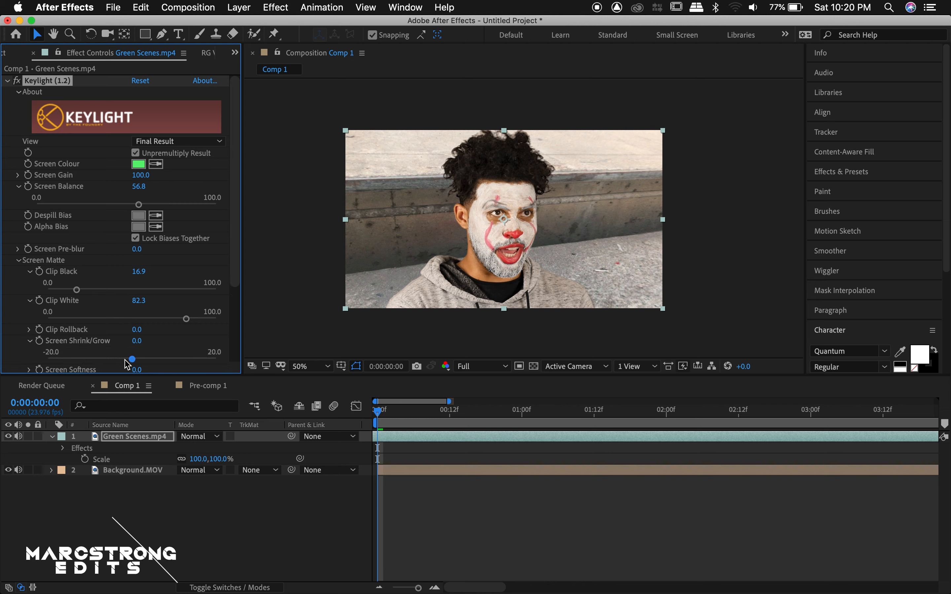
drag(132, 359, 107, 359)
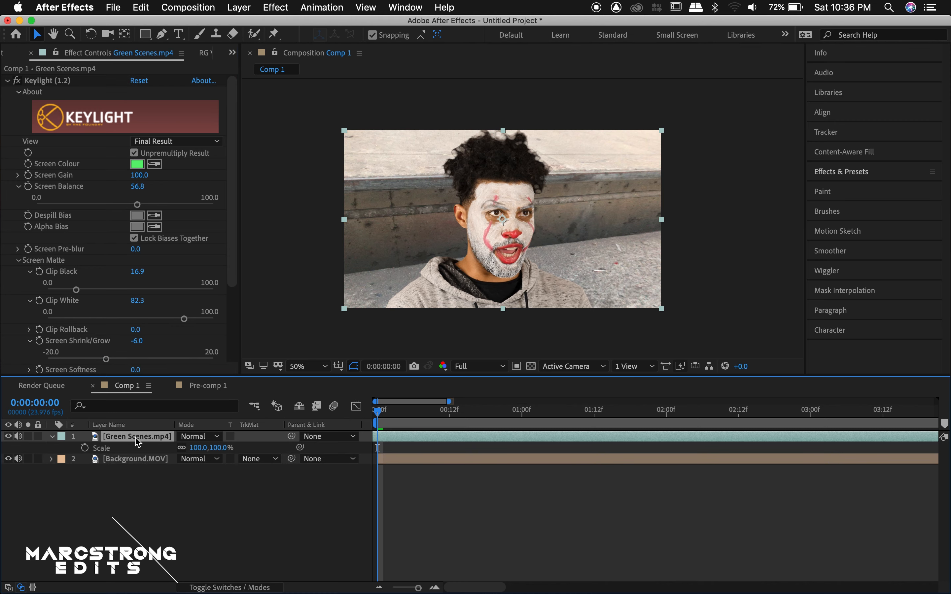
Step: Scale the keyed Green Scenes.mp4 layer to 67% and duplicate the layer
key(s)
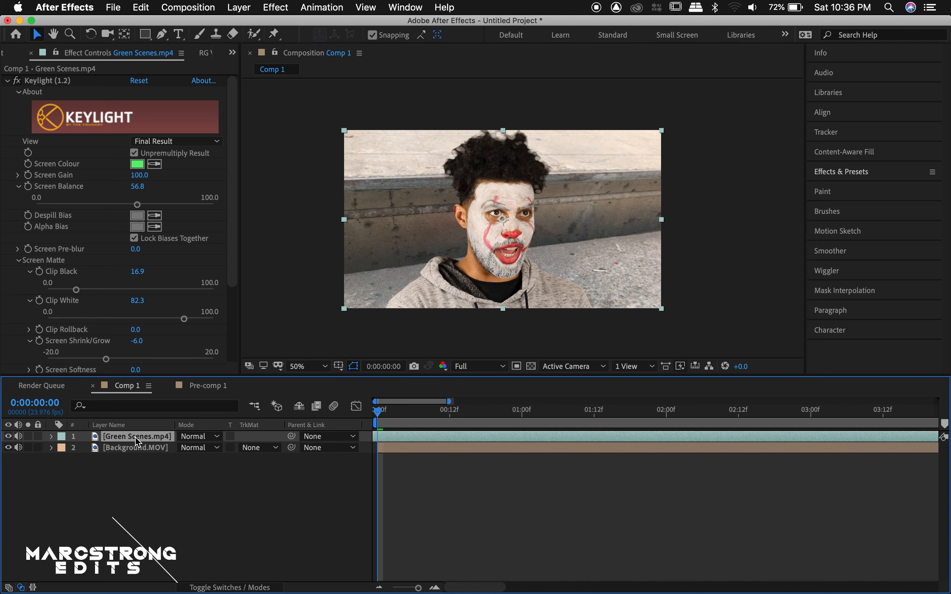
key(s)
drag(219, 448, 198, 452)
click(148, 439)
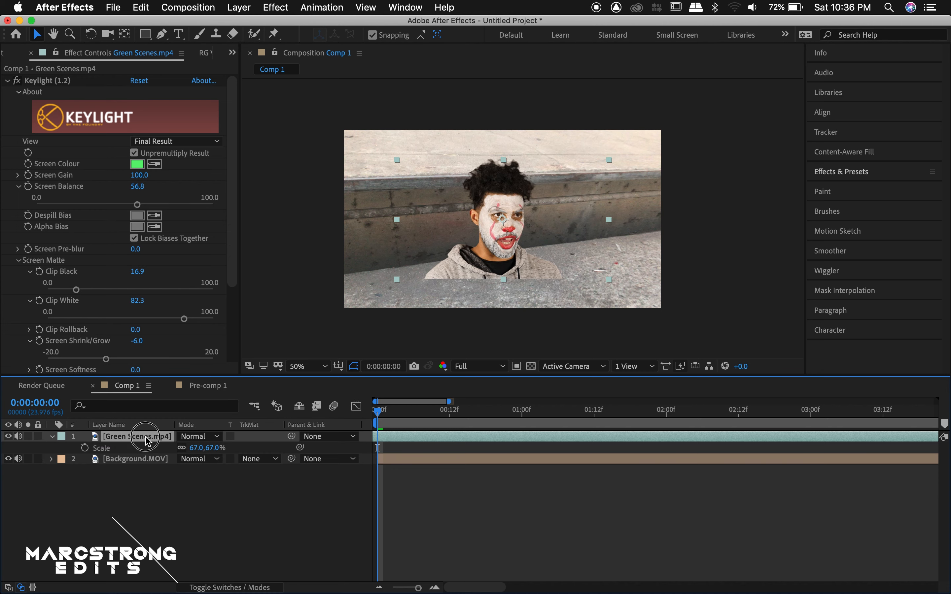
key(super+d)
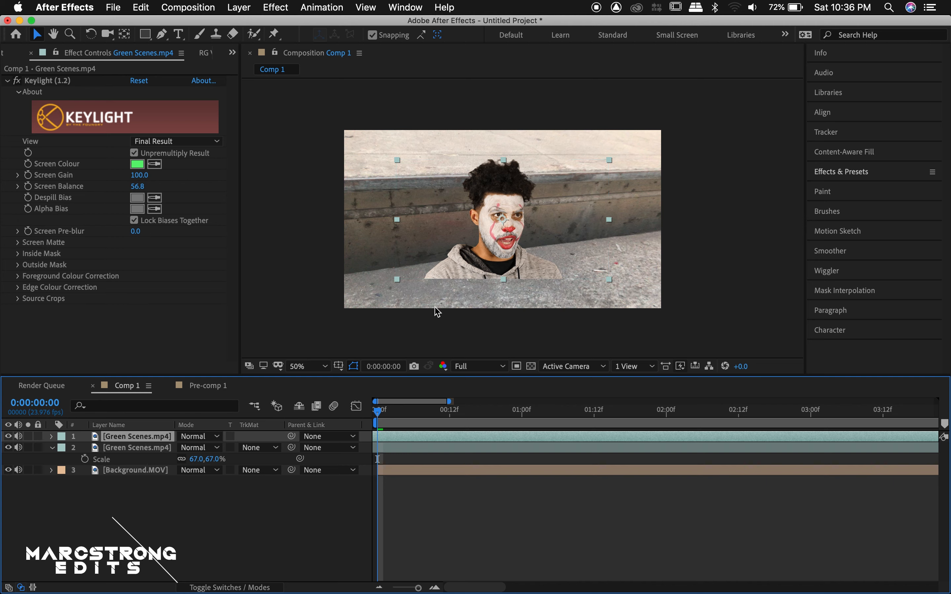
Step: Apply the Tint effect to the duplicated layer and sample a dark grey as its Map White To color
click(843, 173)
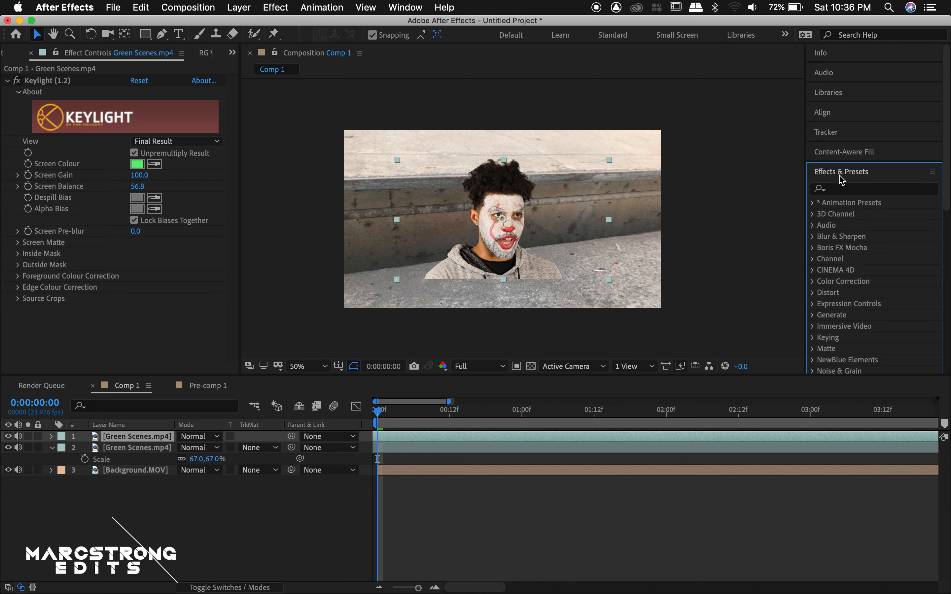
click(841, 195)
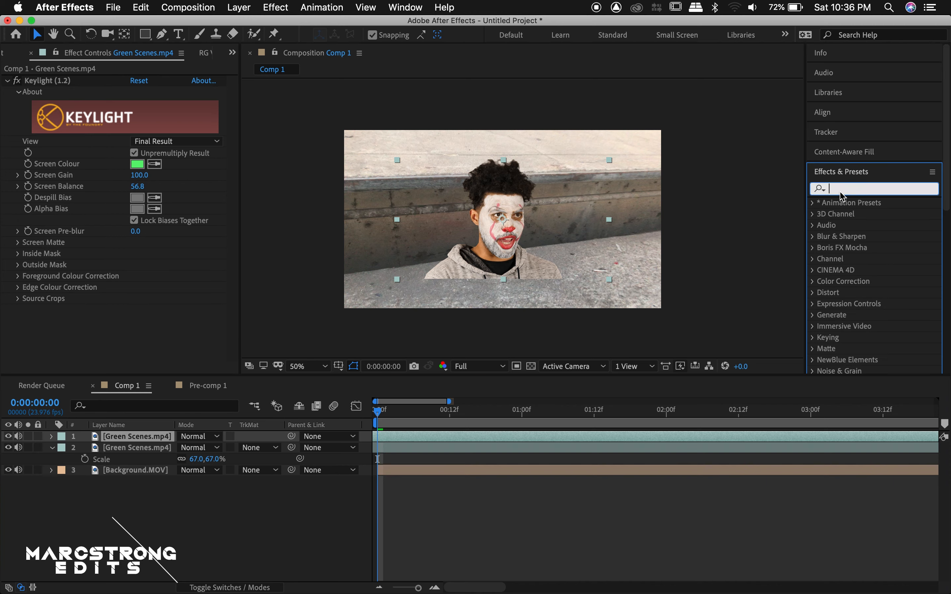
text(tin)
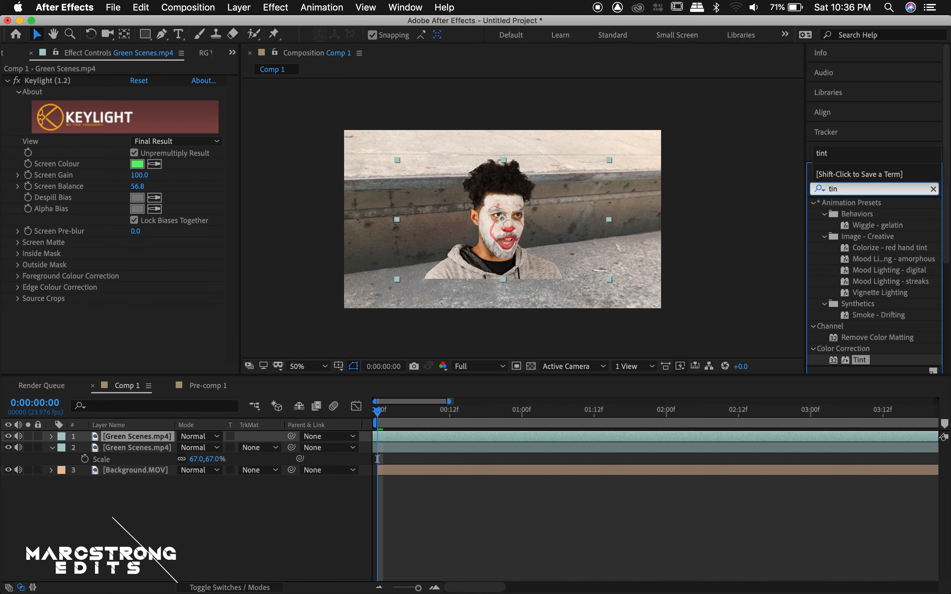
text(t)
drag(864, 251, 540, 293)
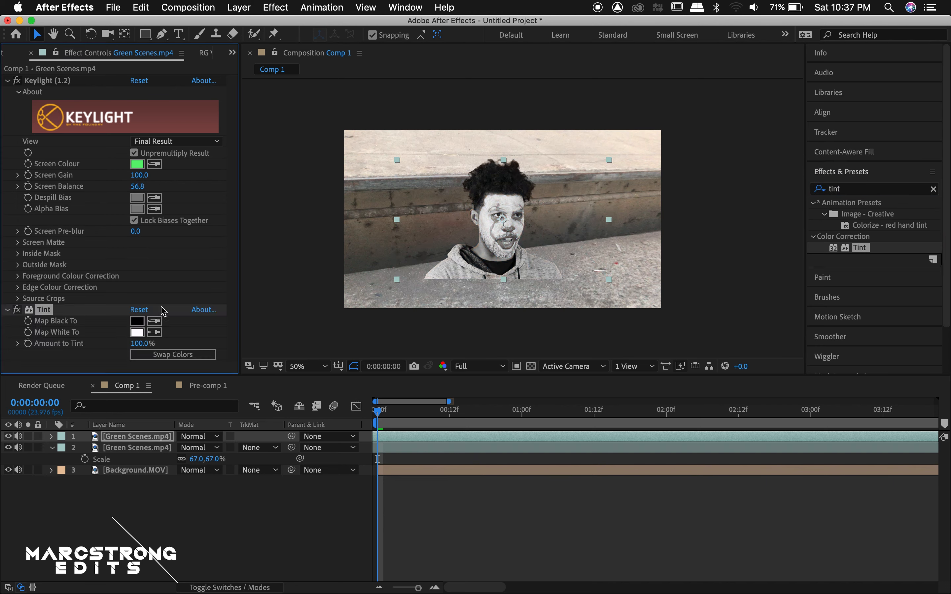
click(156, 332)
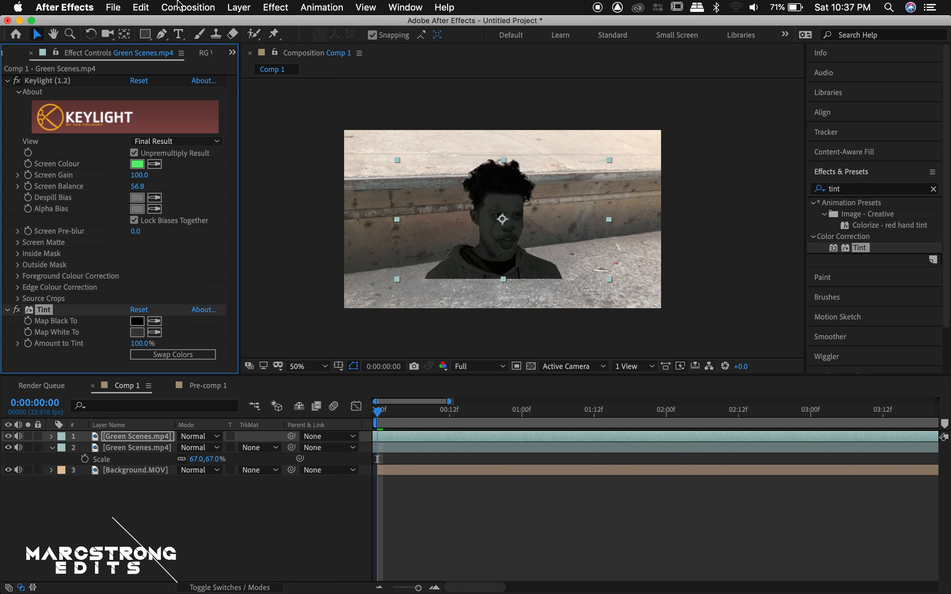
Step: Draw a closed four-point mask with the Pen tool across the face on the tinted layer, slanting its lower edge along the jaw
click(163, 33)
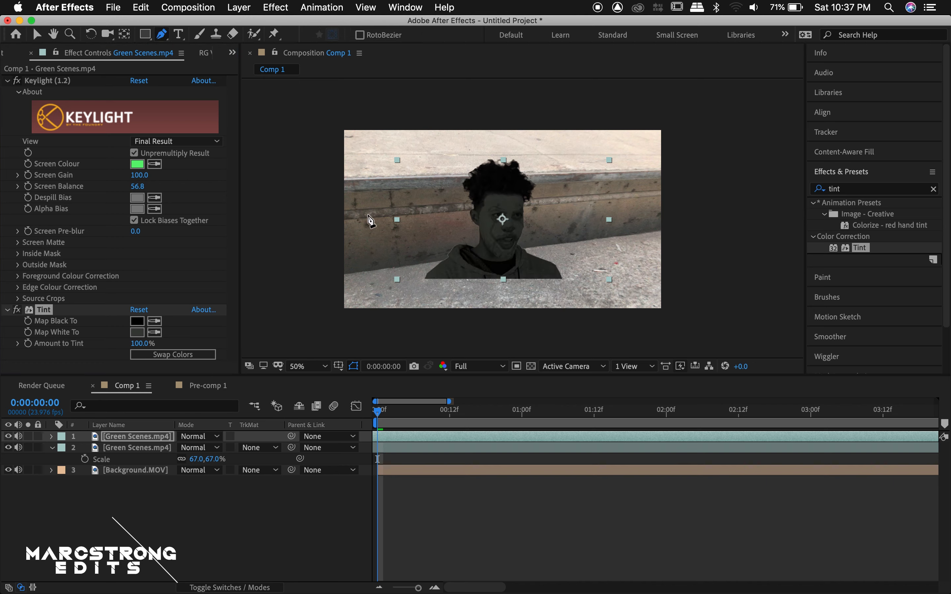
click(364, 197)
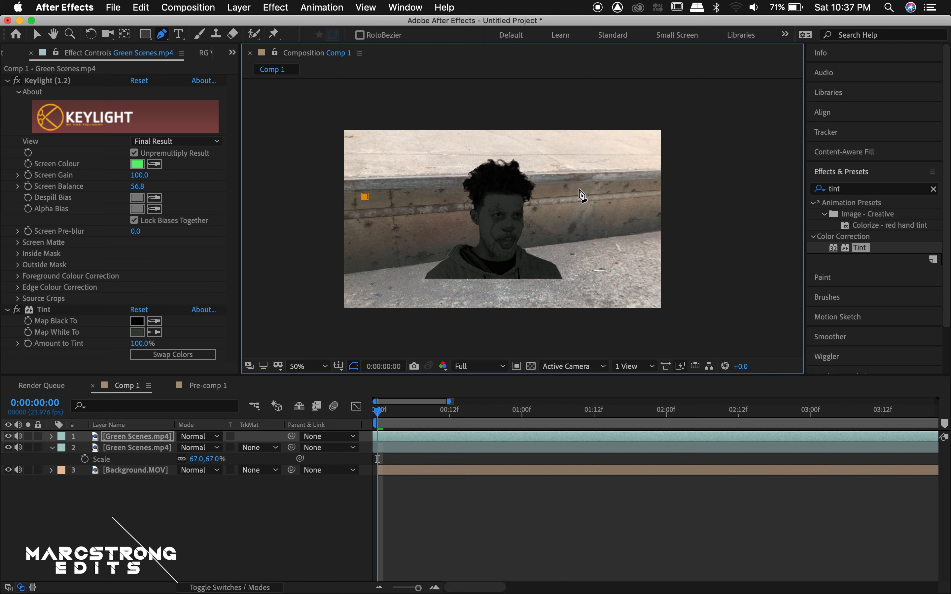
click(585, 188)
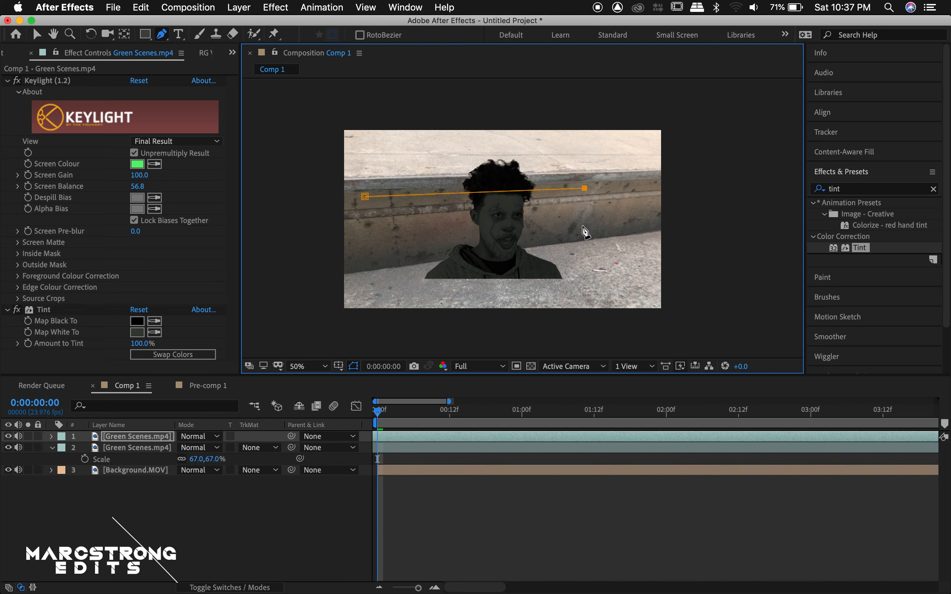
click(582, 226)
click(363, 261)
click(365, 197)
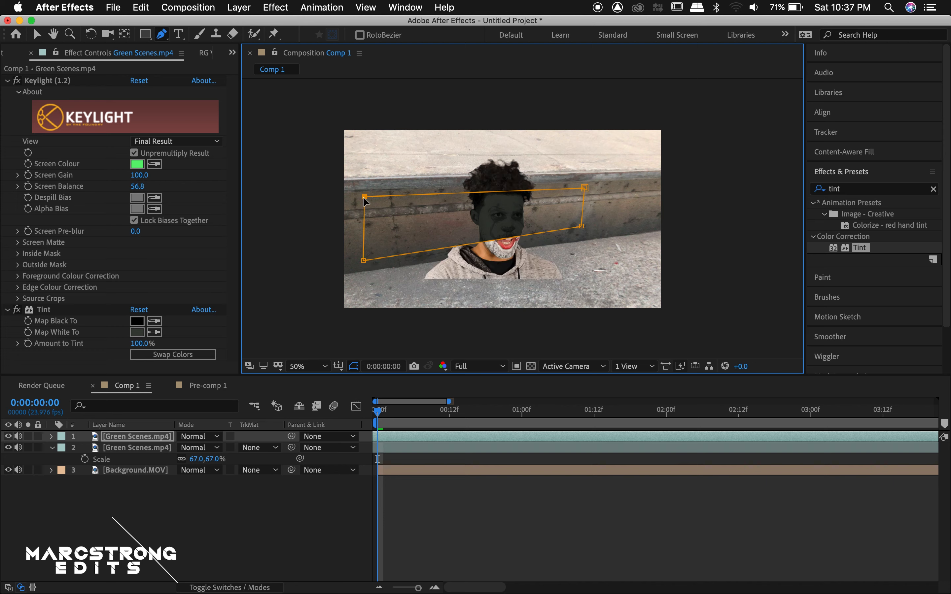
Step: Set the face mask's mode to Subtract and move its lower corner on the far side of the face slightly down
key(m)
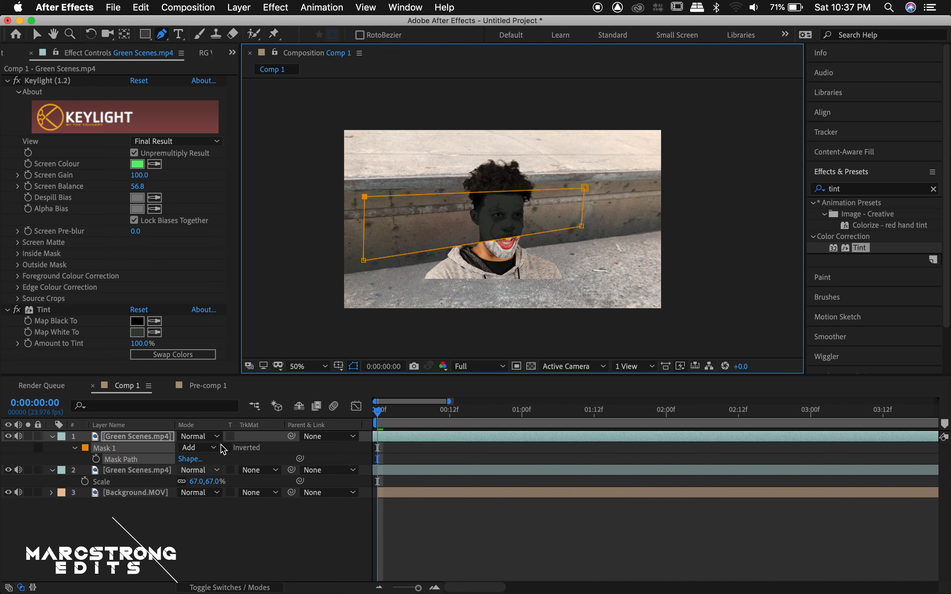
click(220, 451)
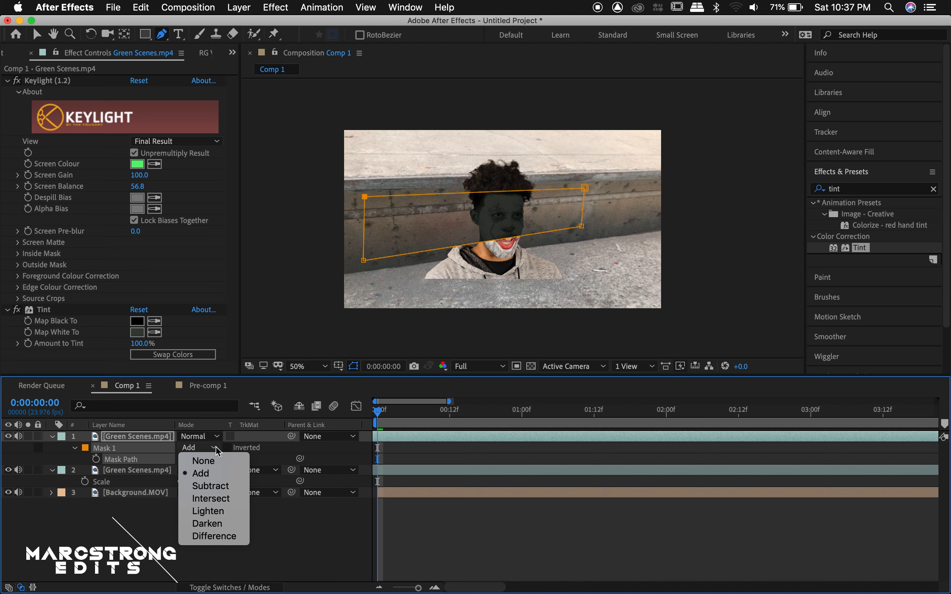
click(214, 487)
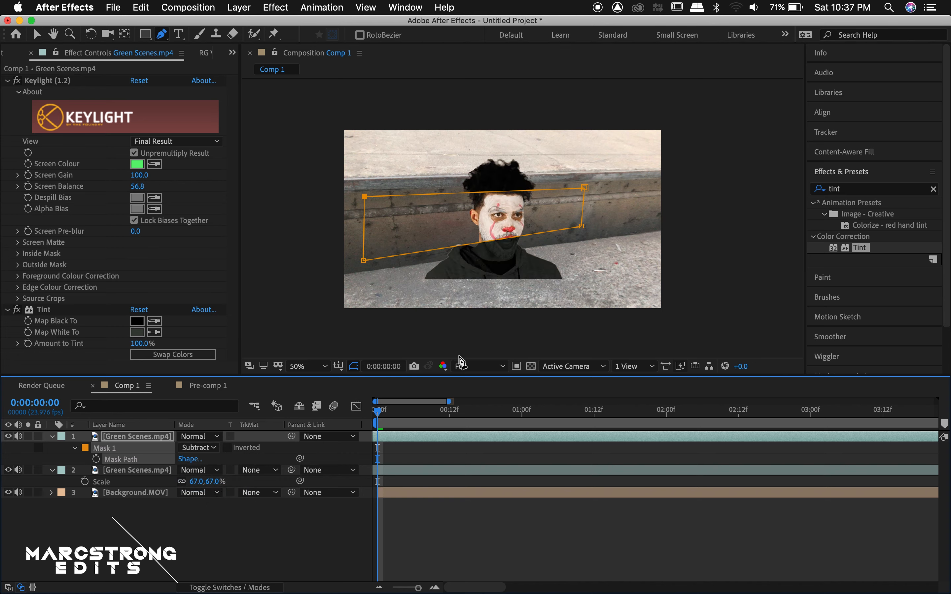
click(581, 227)
drag(582, 228, 583, 232)
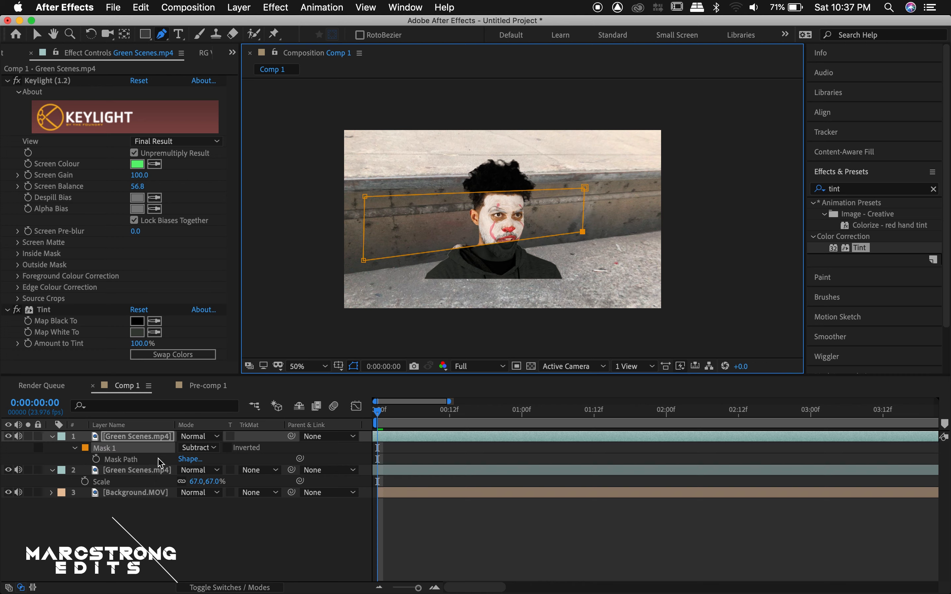
Step: Set the face mask's feather to 163 pixels and hide the mask outlines in the composition view
key(f)
drag(204, 463, 239, 462)
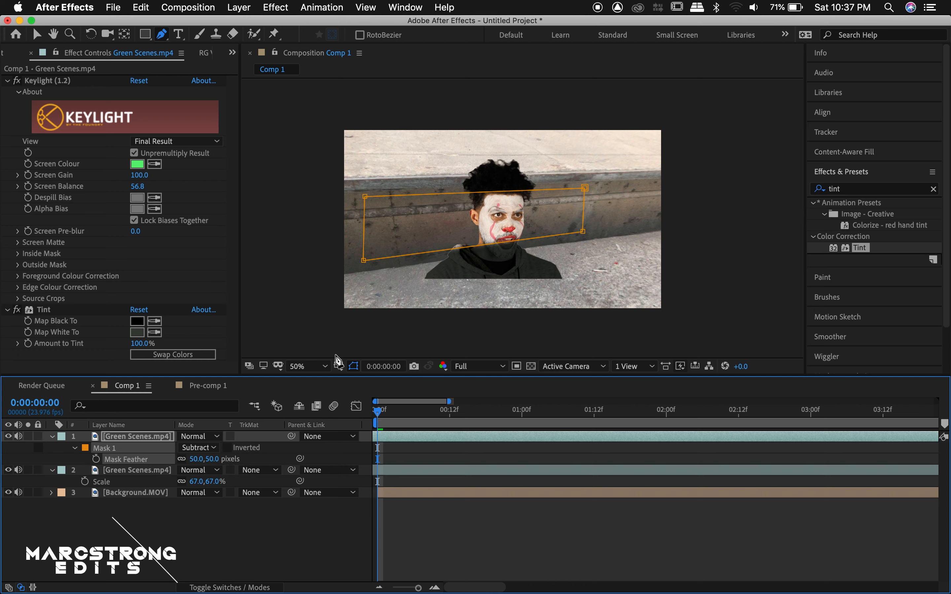
click(354, 366)
drag(207, 459, 293, 461)
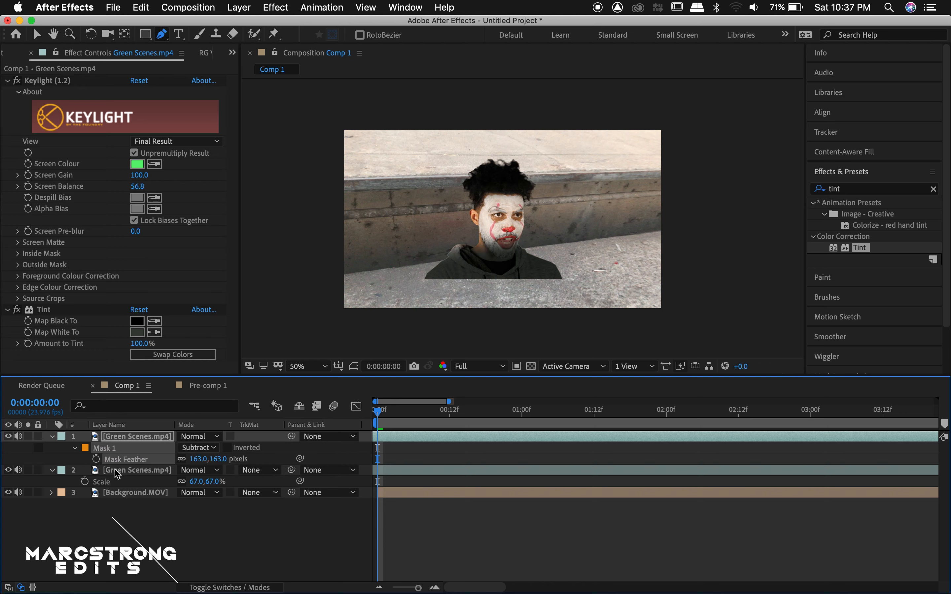
Step: Duplicate the masked tint layer and set the mask feather of the new copy to 57 pixels
click(117, 438)
key(super+d)
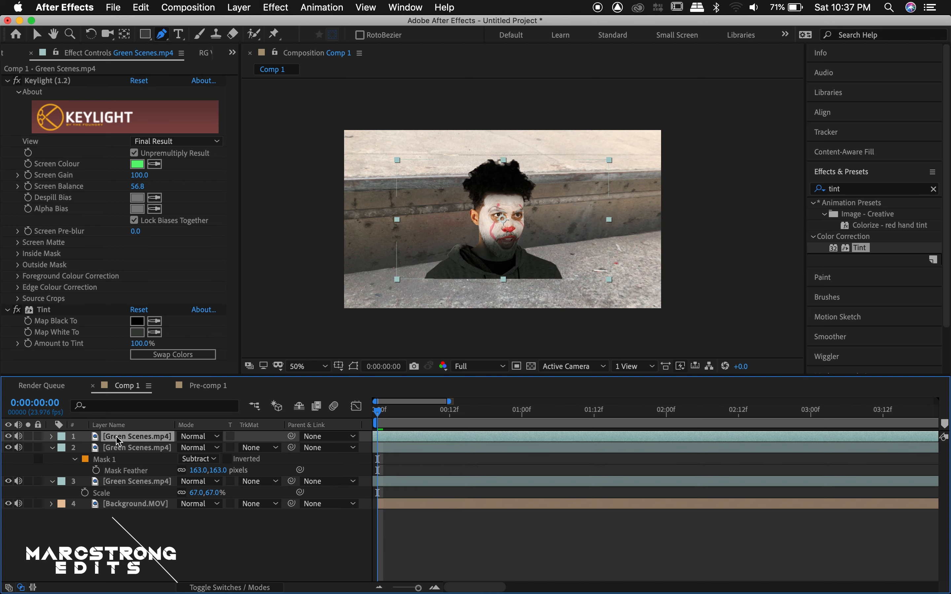
key(m)
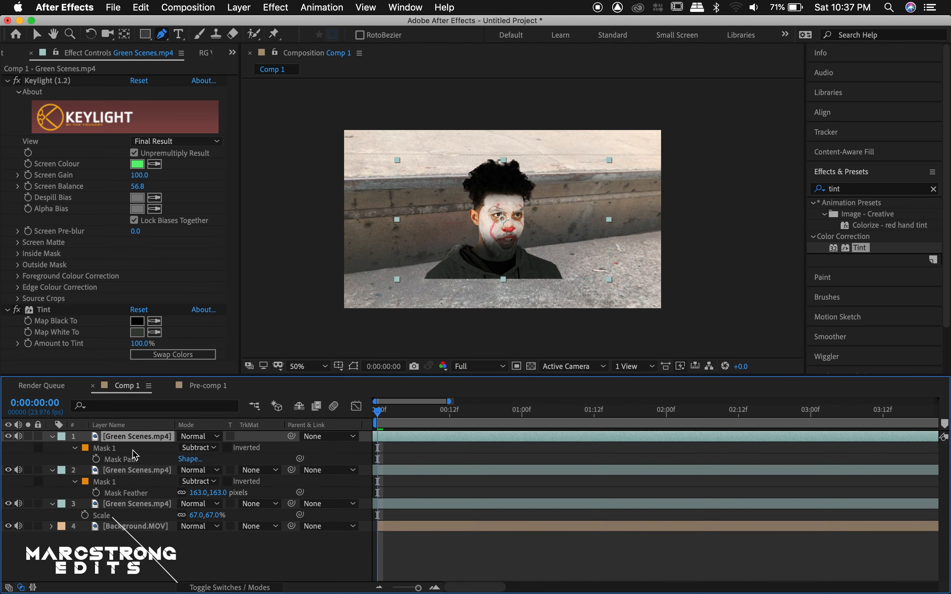
key(f)
click(221, 458)
click(271, 458)
drag(221, 462, 153, 464)
click(121, 439)
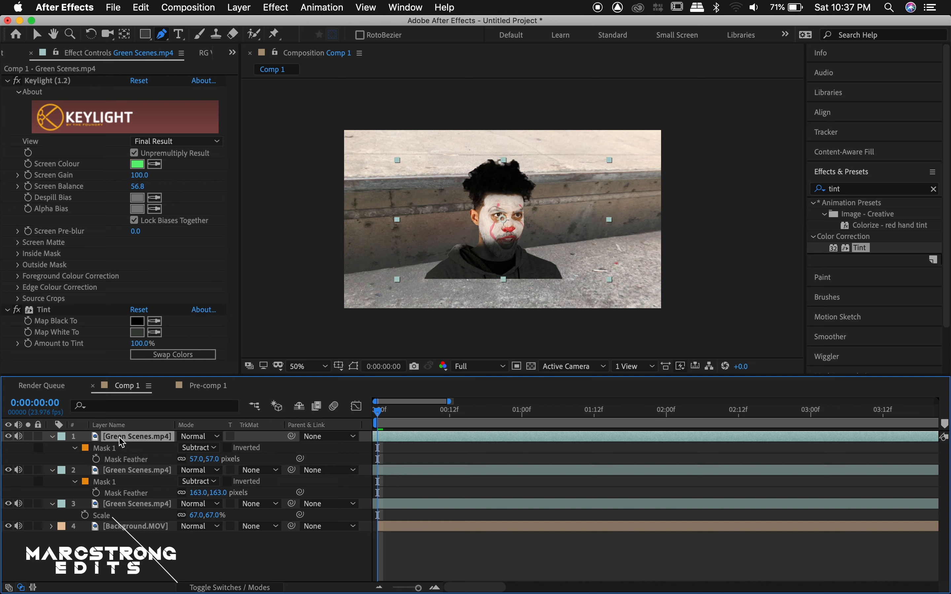
click(131, 452)
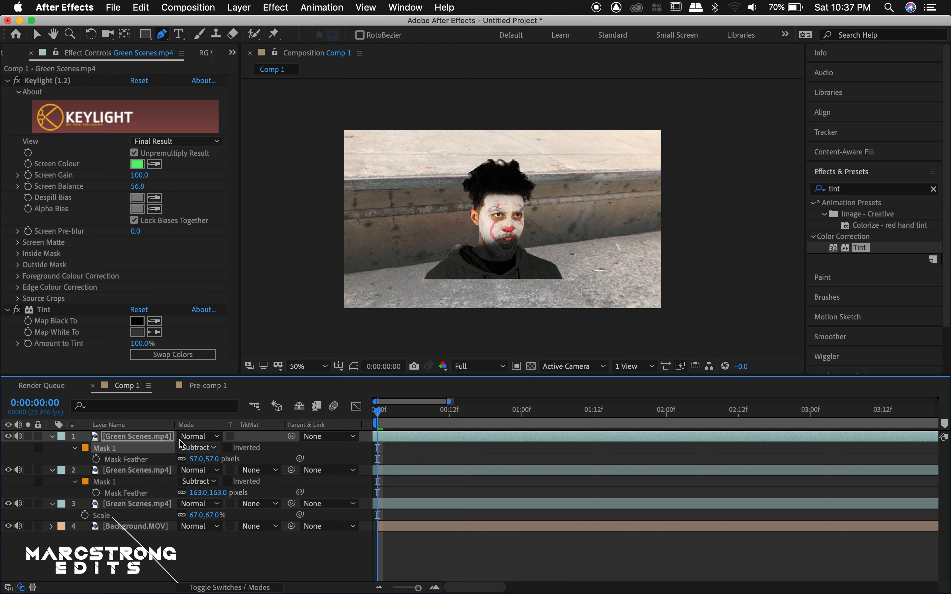
Step: Show the mask outlines, move the top tint copy's mask slightly down so its upper edge crosses the forehead, and set its mode to Add
click(353, 366)
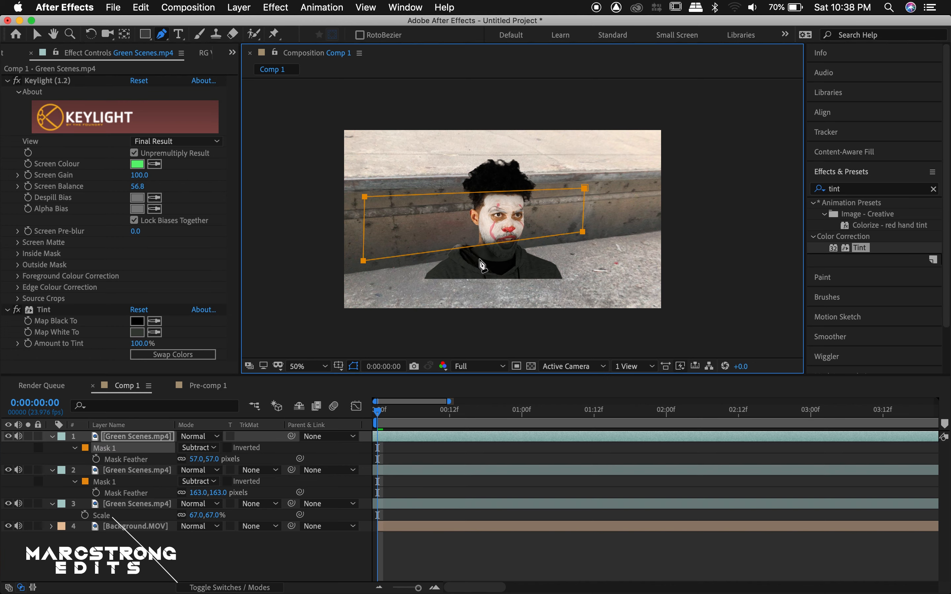
drag(365, 199, 372, 216)
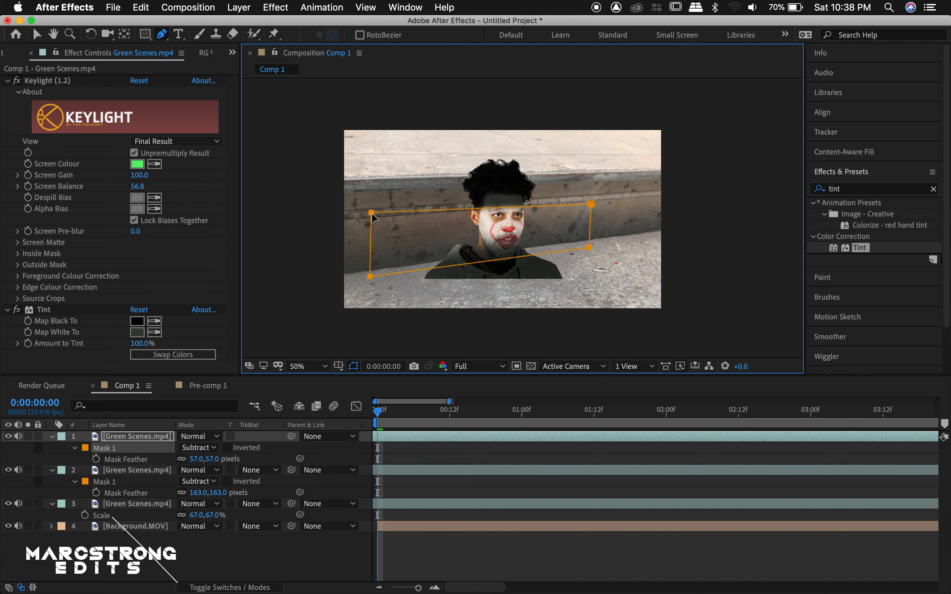
click(211, 448)
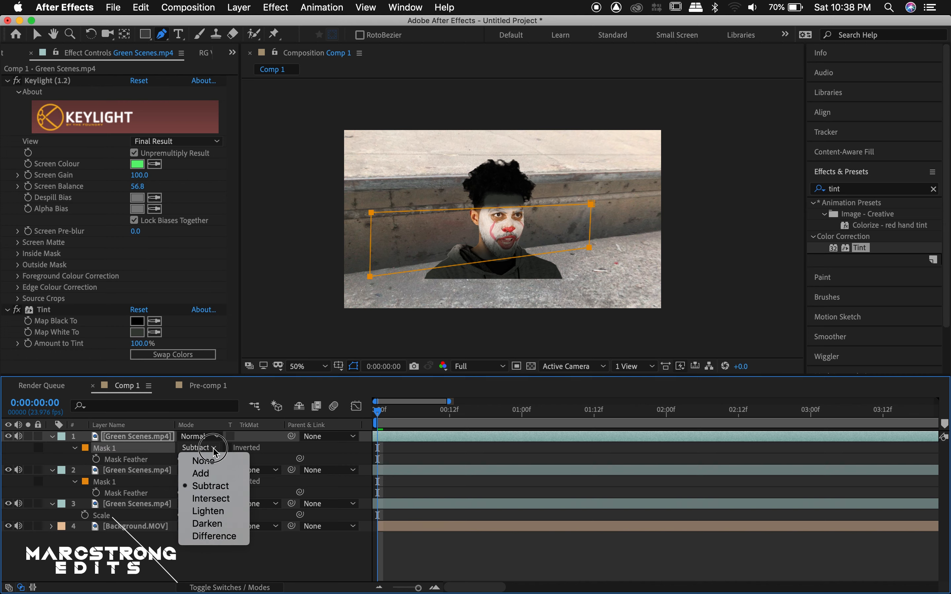
click(201, 473)
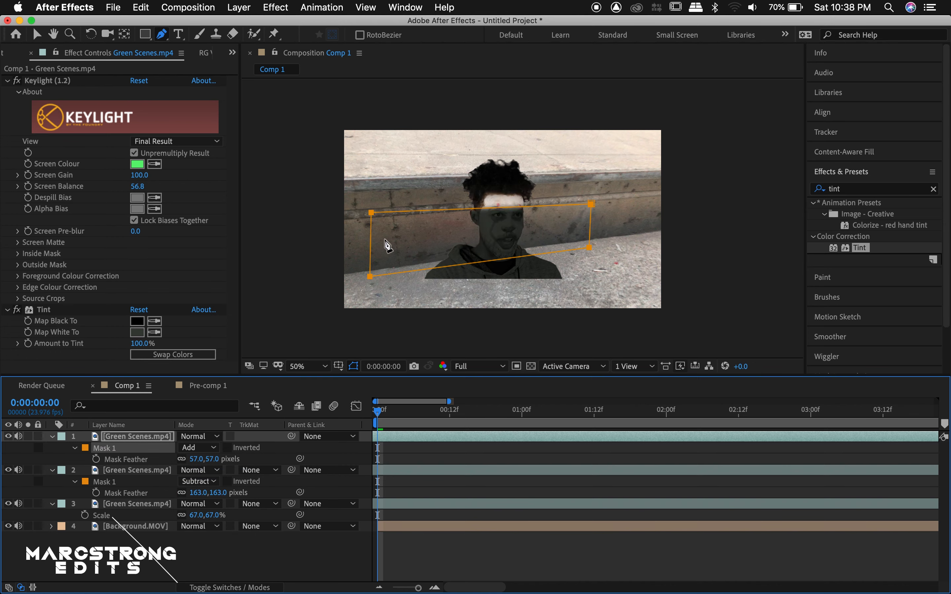
Step: Raise the lower corners of the top tint copy's mask to reshape it into a thin slanted band across the forehead
key(v)
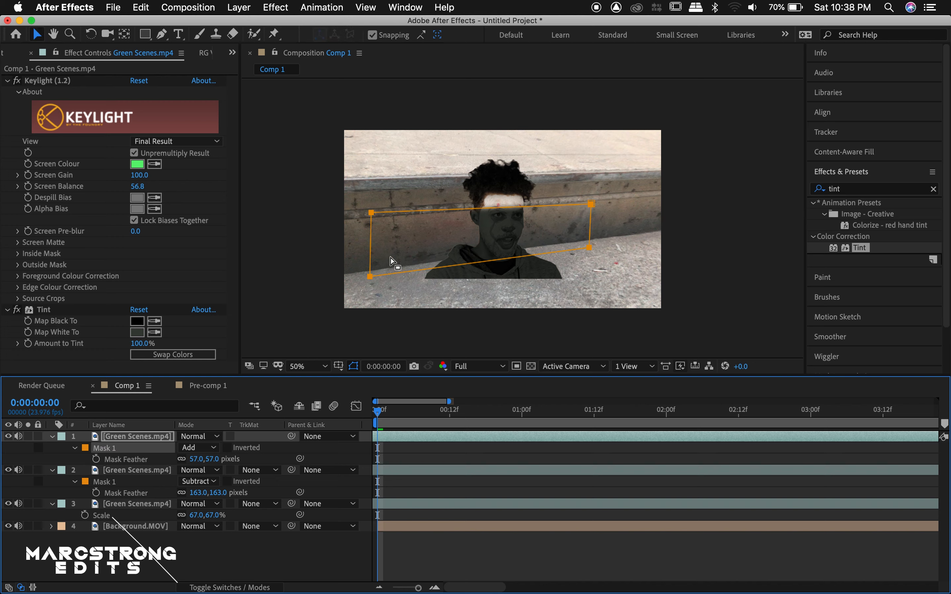
click(400, 261)
mouse_move(370, 277)
mouse_down()
mouse_move(376, 230)
mouse_move(385, 222)
mouse_up()
drag(589, 251, 590, 200)
click(591, 211)
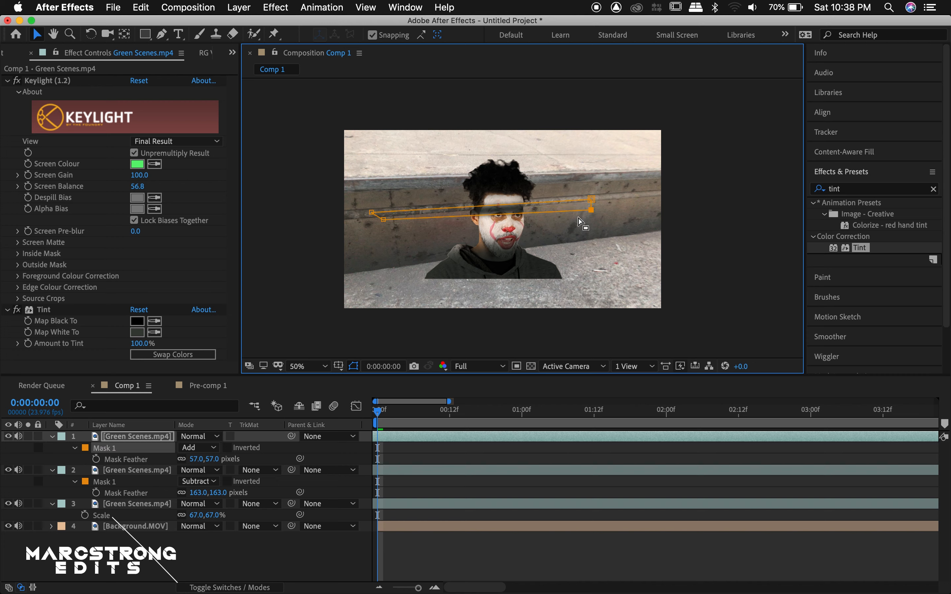
Step: Set the top tint layer's opacity to 85% and collapse the properties of all three Green Scenes.mp4 layers
key(t)
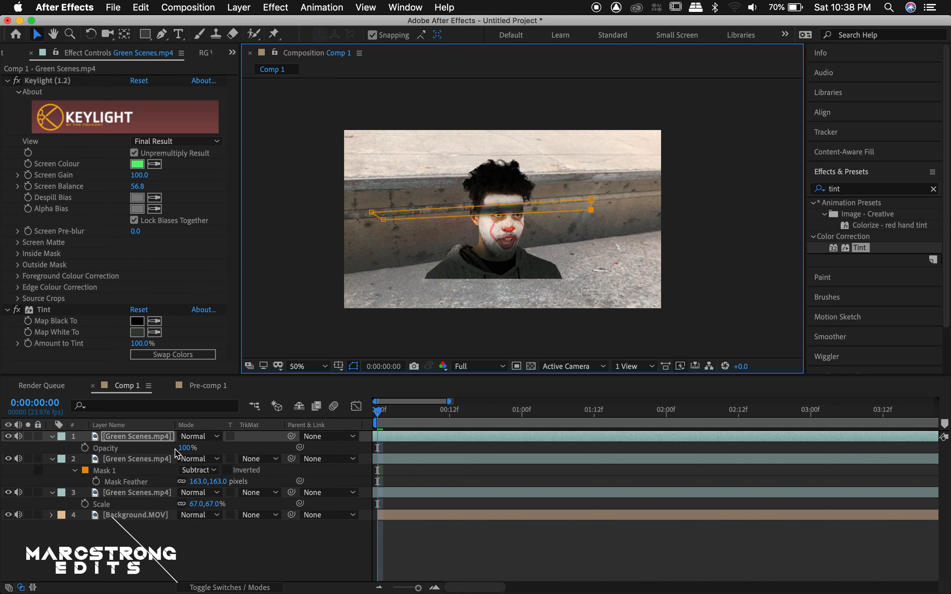
drag(179, 448, 176, 449)
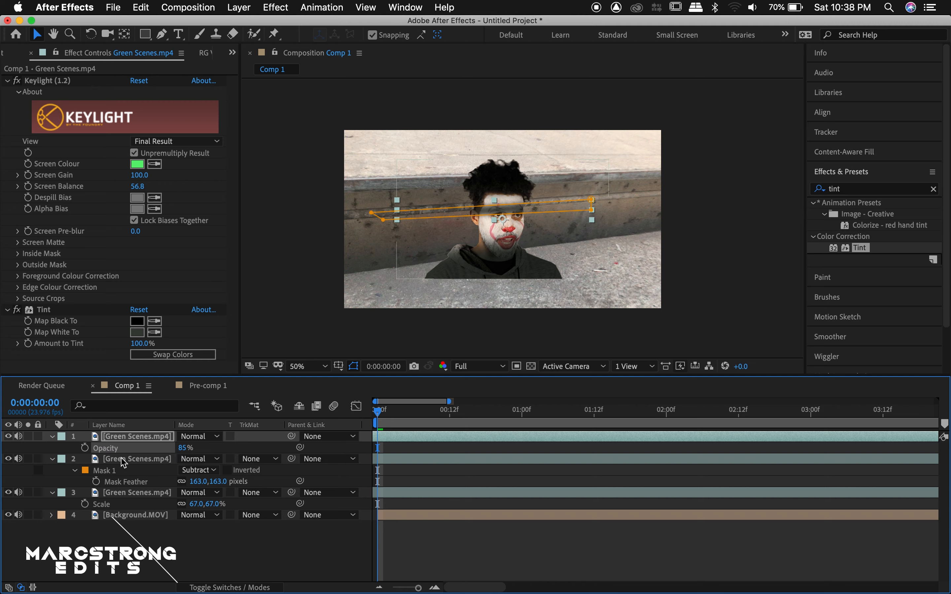
click(52, 436)
click(52, 448)
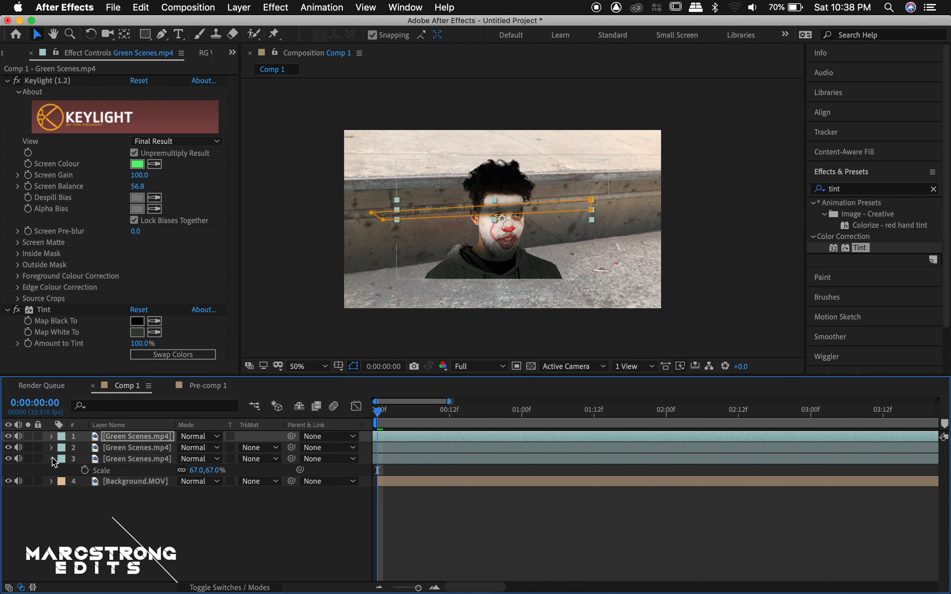
click(52, 459)
click(93, 504)
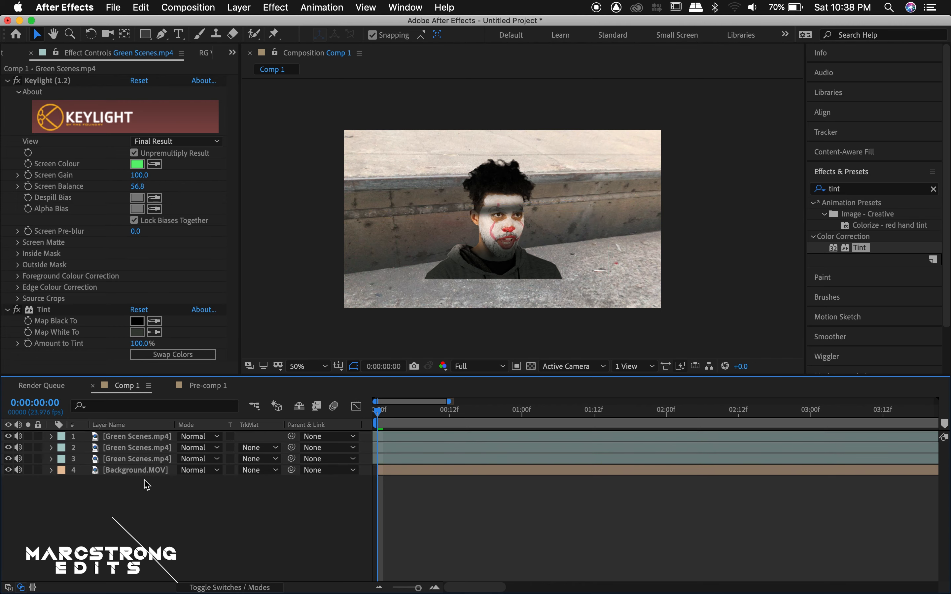
Step: Pre-compose the three Green Scenes.mp4 layers as Pre-comp 2, moving all attributes into the new composition
click(136, 460)
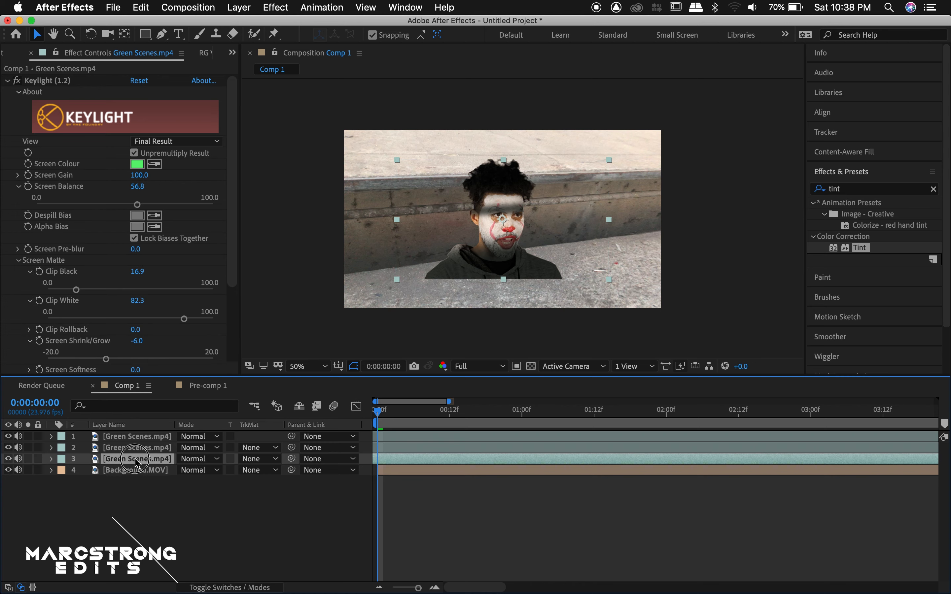
shift+click(140, 437)
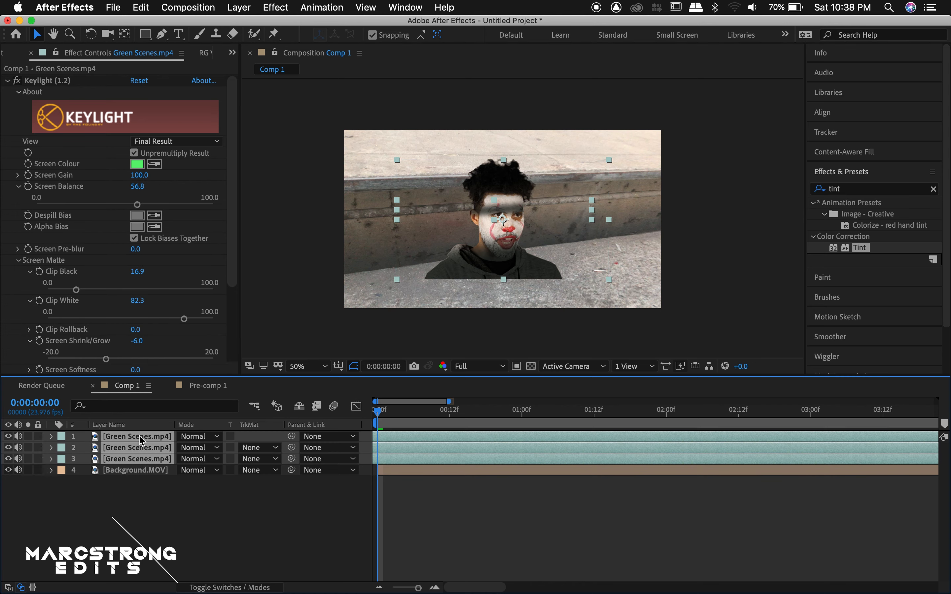
right_click(141, 440)
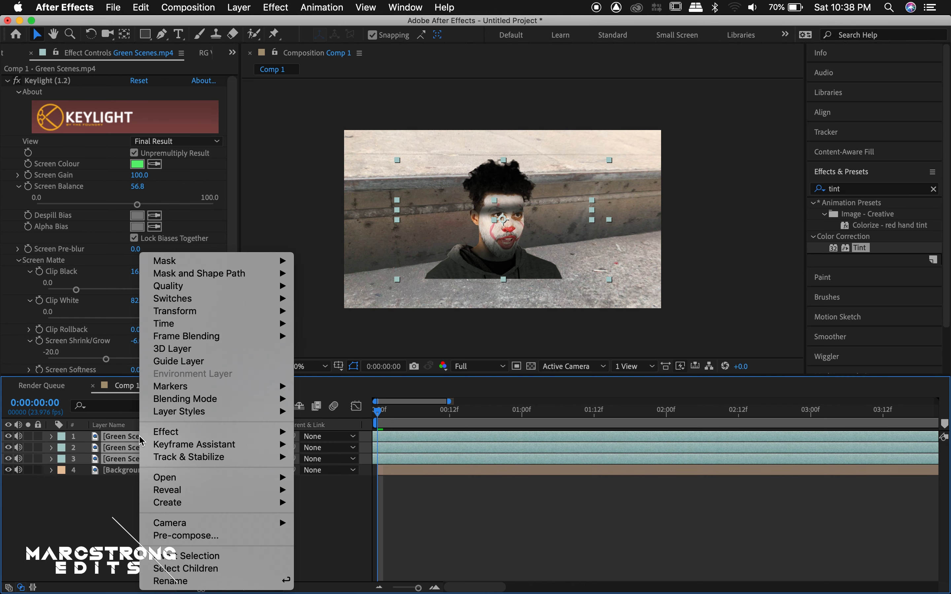
click(164, 536)
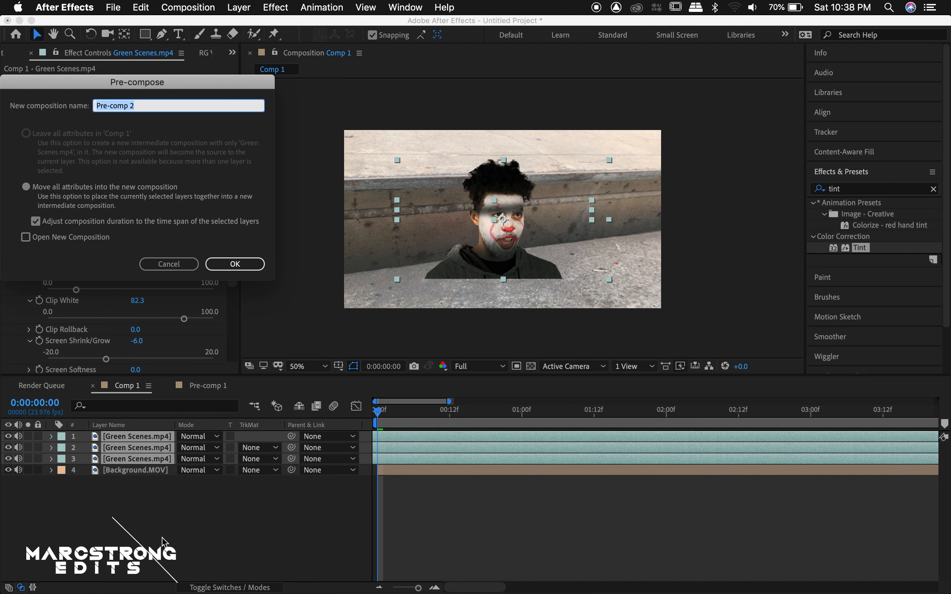
click(230, 265)
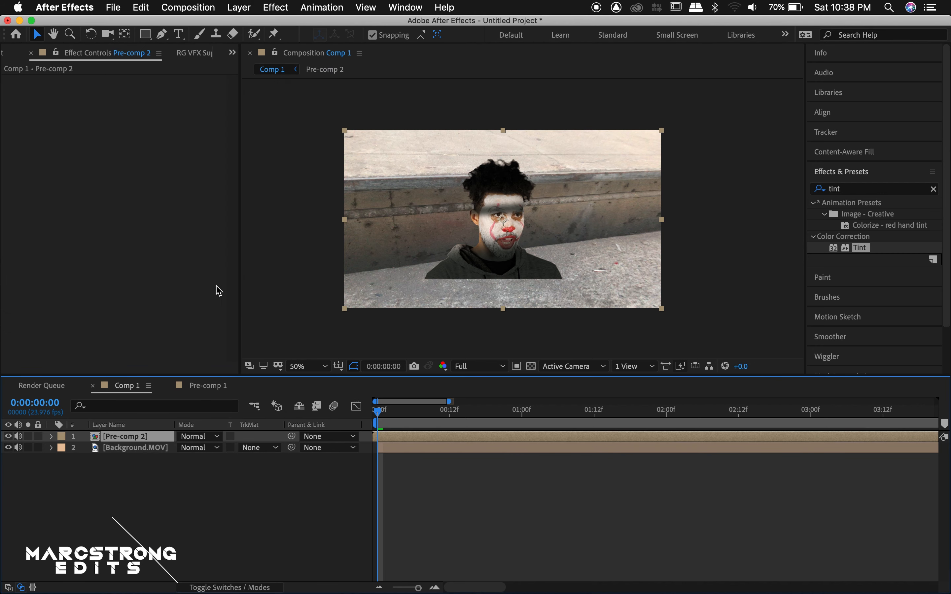
Step: Draw a thin closed four-point mask on Pre-comp 2 along the wall's groove across the forehead, and set its mode to Subtract
click(163, 34)
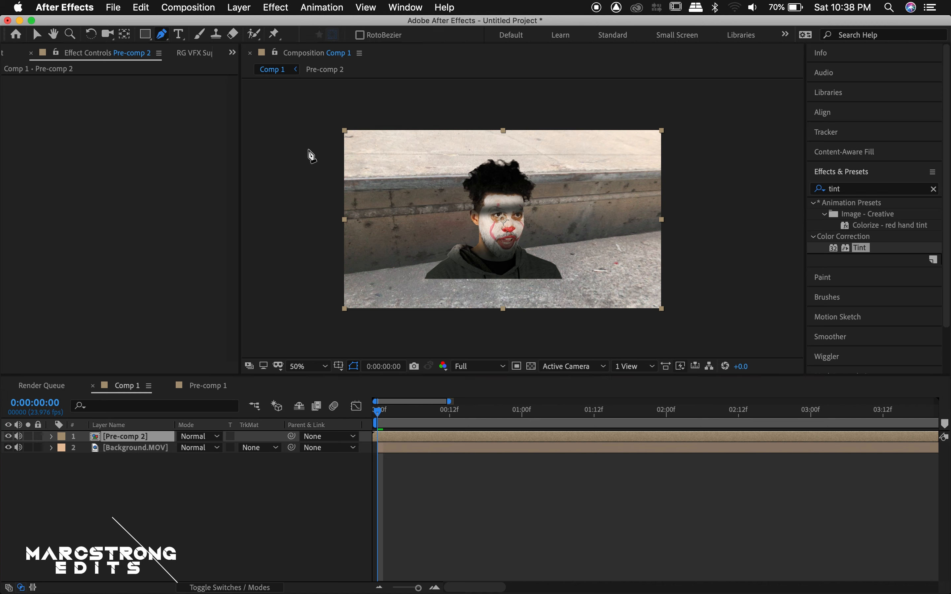
click(338, 218)
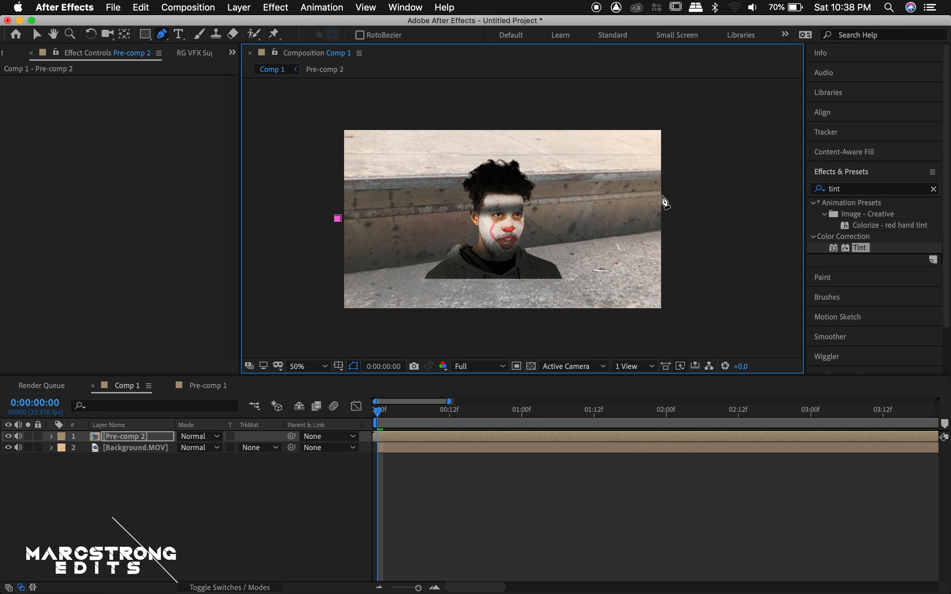
click(662, 194)
drag(671, 194, 672, 188)
mouse_move(341, 215)
mouse_down()
mouse_move(330, 207)
mouse_move(337, 219)
mouse_up()
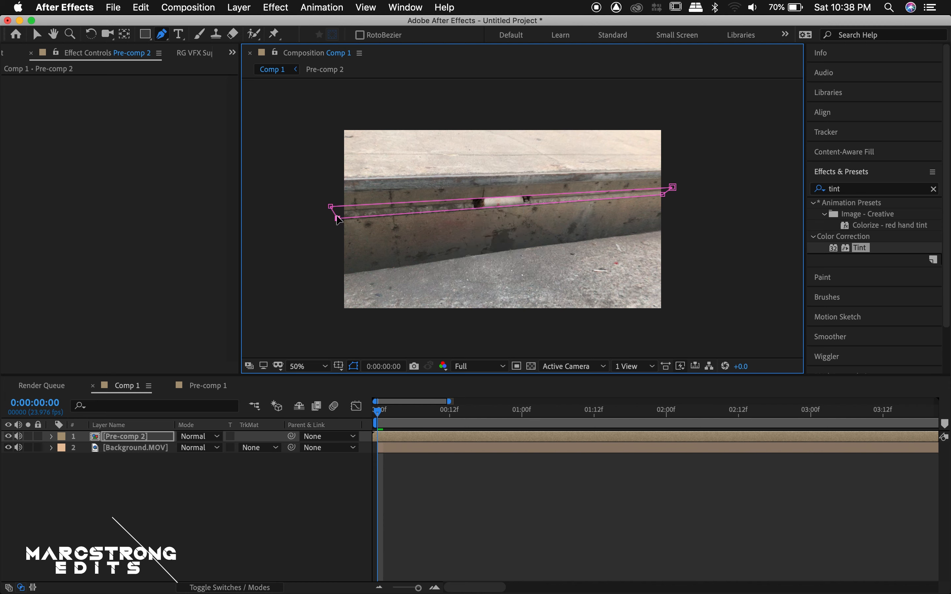
click(331, 209)
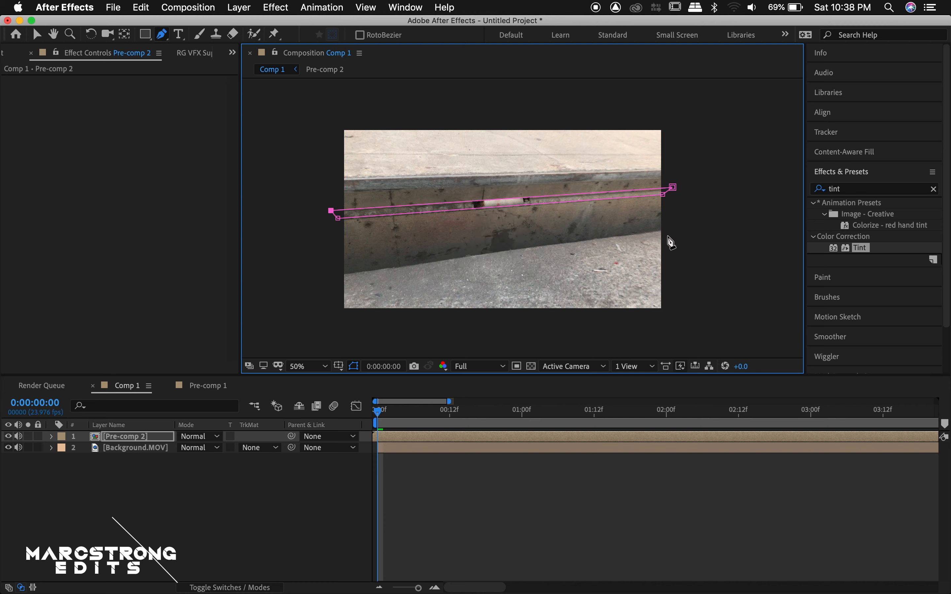
click(672, 188)
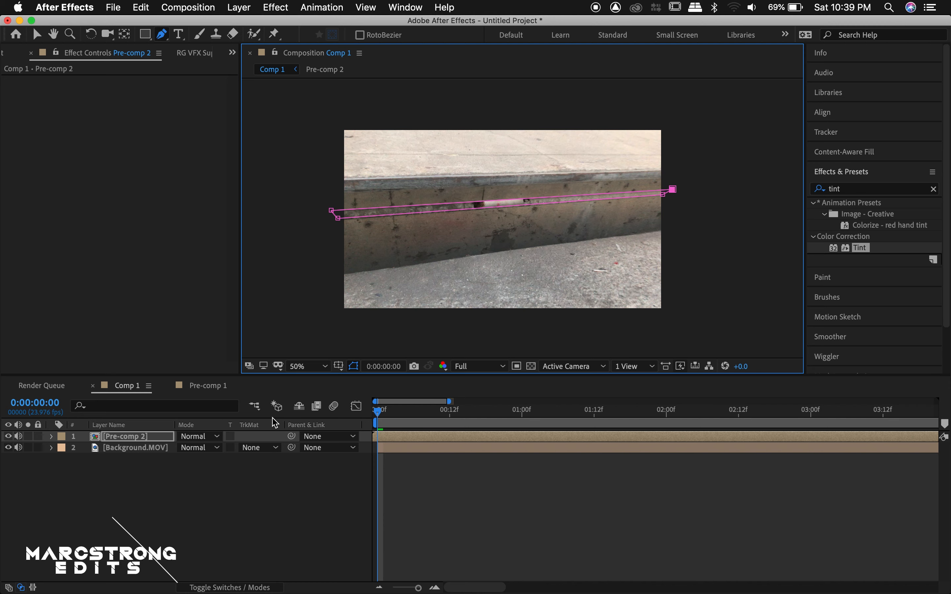
key(m)
click(214, 449)
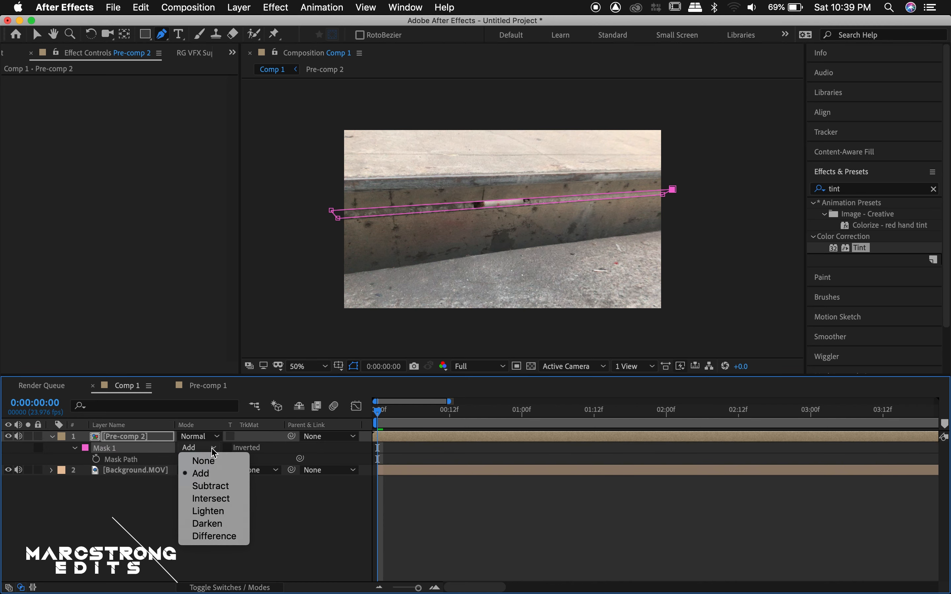
click(211, 486)
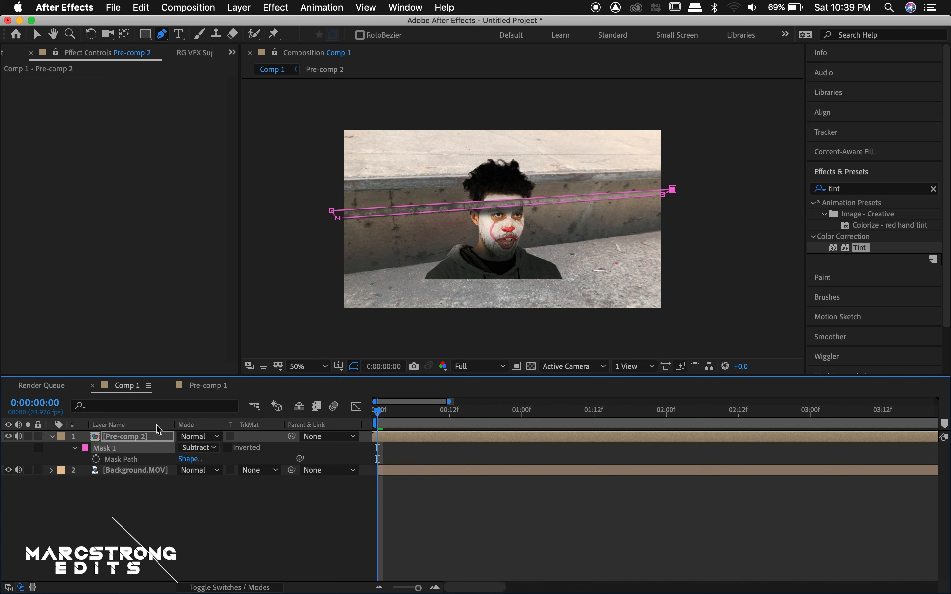
Step: Draw a second closed mask on Pre-comp 2 covering the ground below the wall's slanted base, and set its mode to Subtract
click(340, 274)
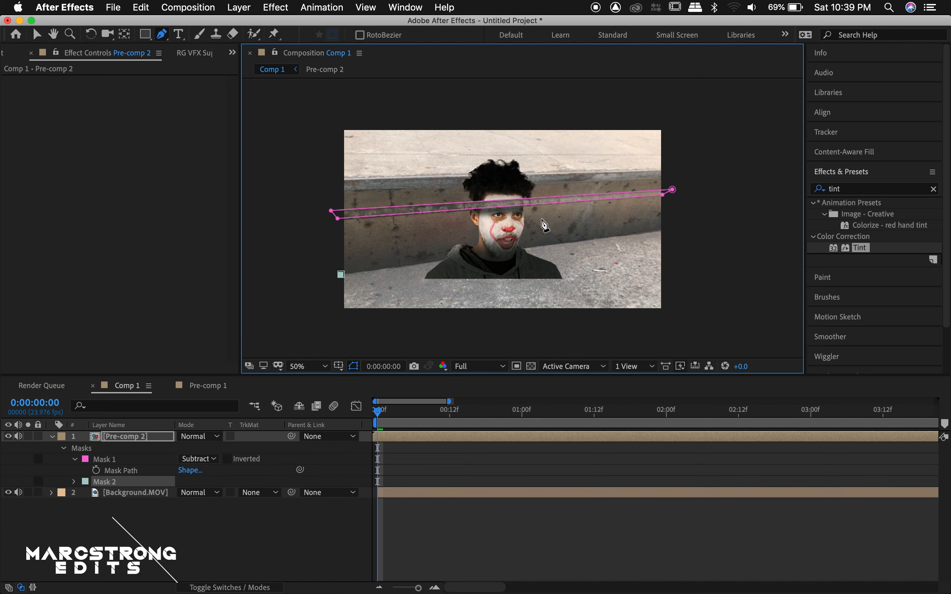
click(665, 229)
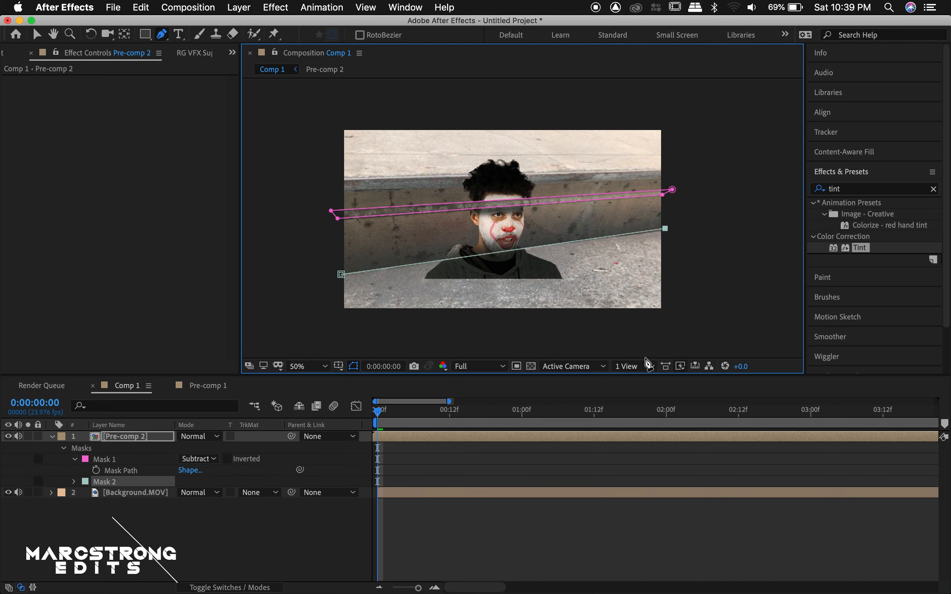
click(671, 336)
click(322, 331)
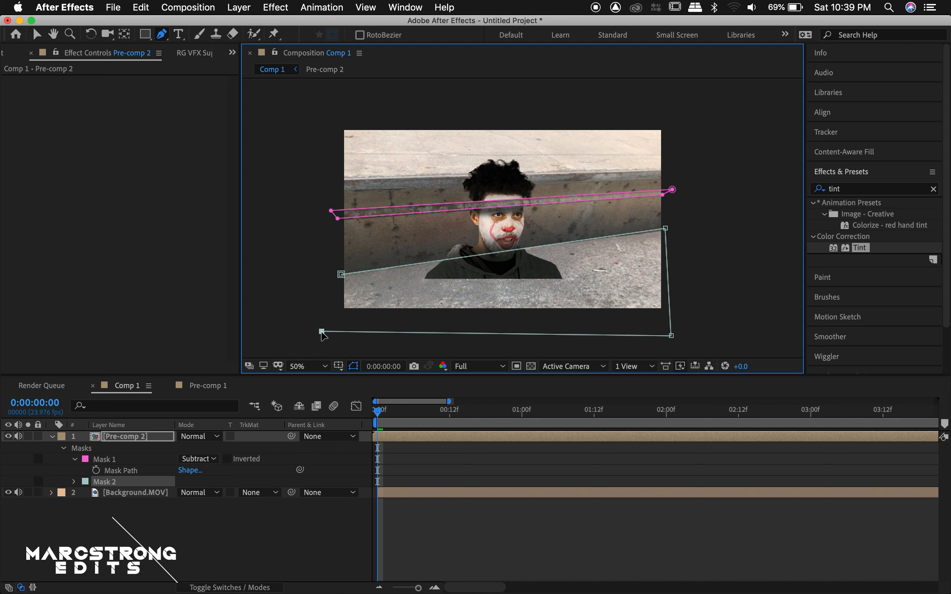
click(341, 275)
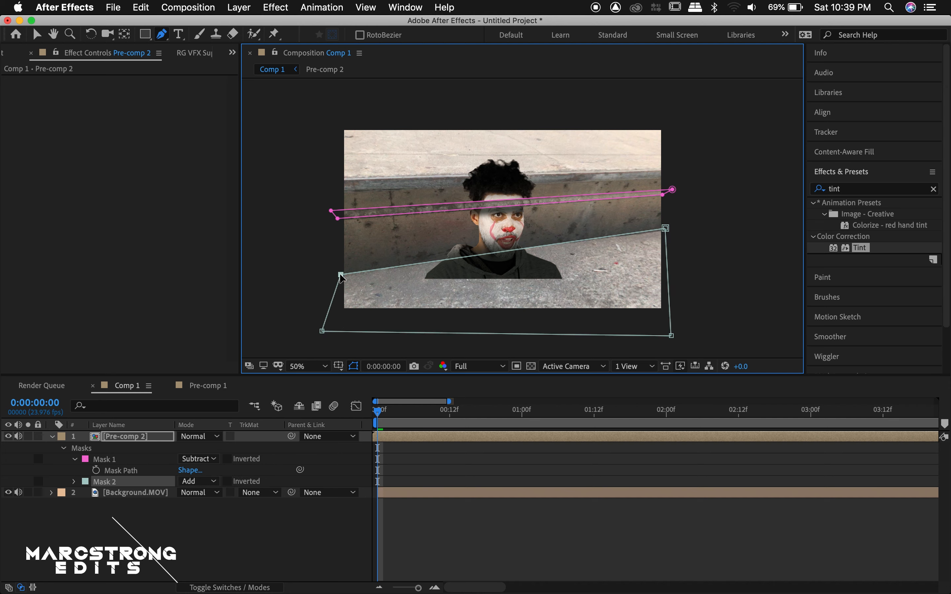
click(665, 229)
click(215, 484)
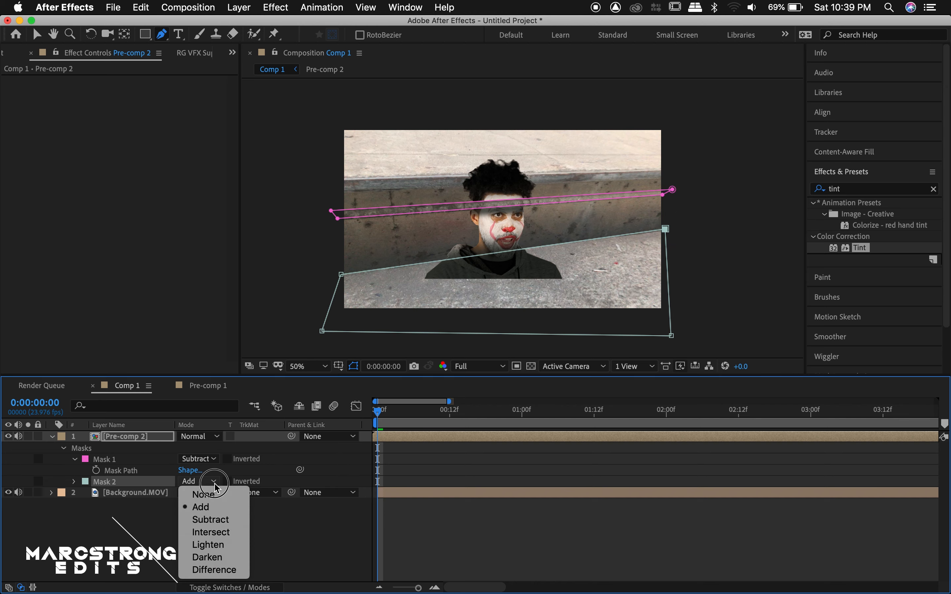
click(212, 520)
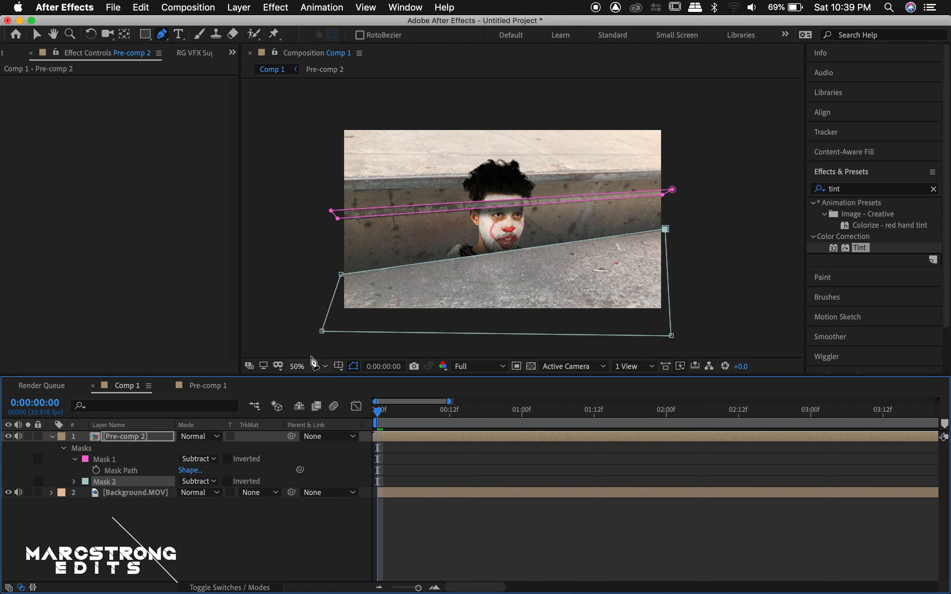
Step: Draw a third closed mask on Pre-comp 2 covering everything above the underside of the wall's ledge, and set its mode to Subtract
click(342, 190)
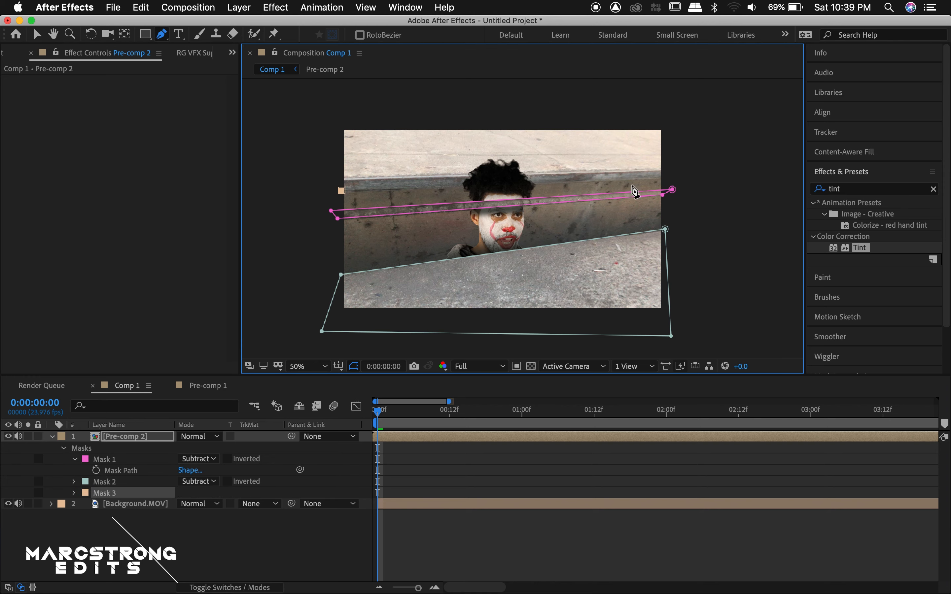
click(664, 178)
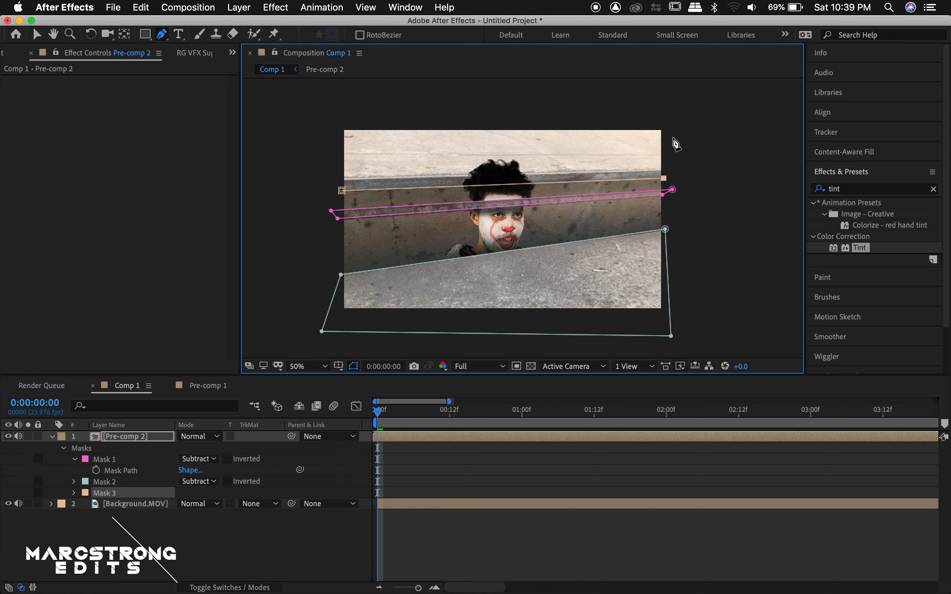
click(678, 119)
click(305, 114)
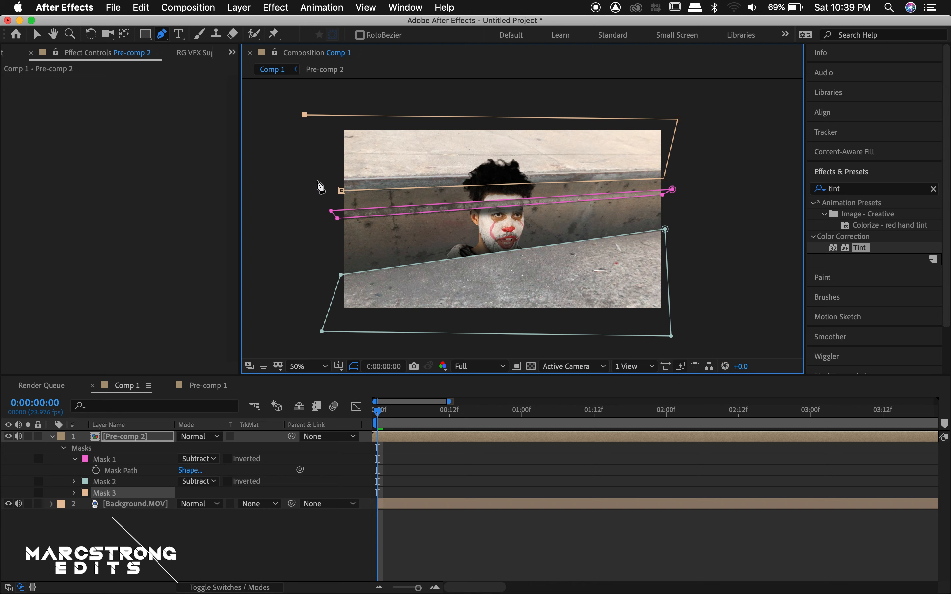
click(342, 190)
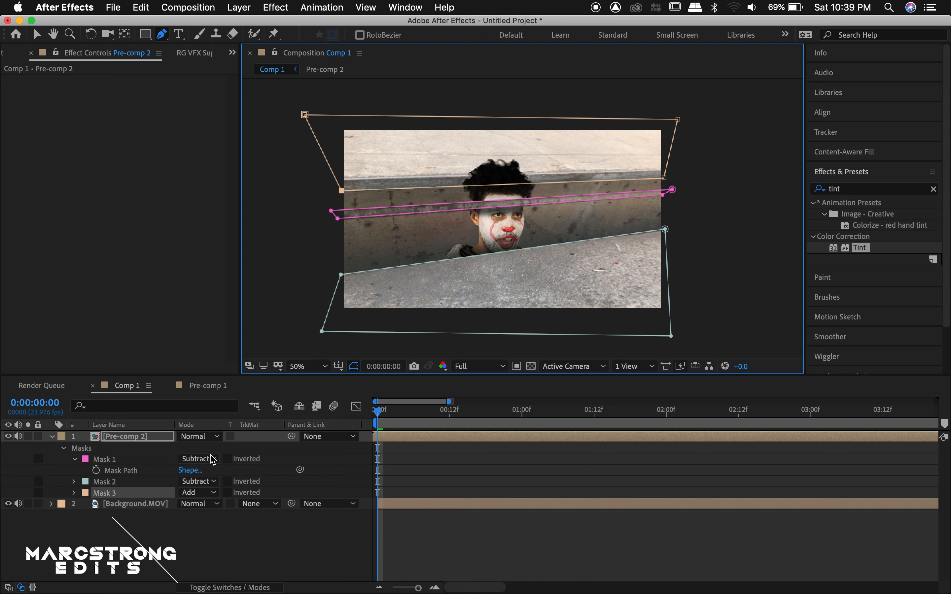
click(212, 495)
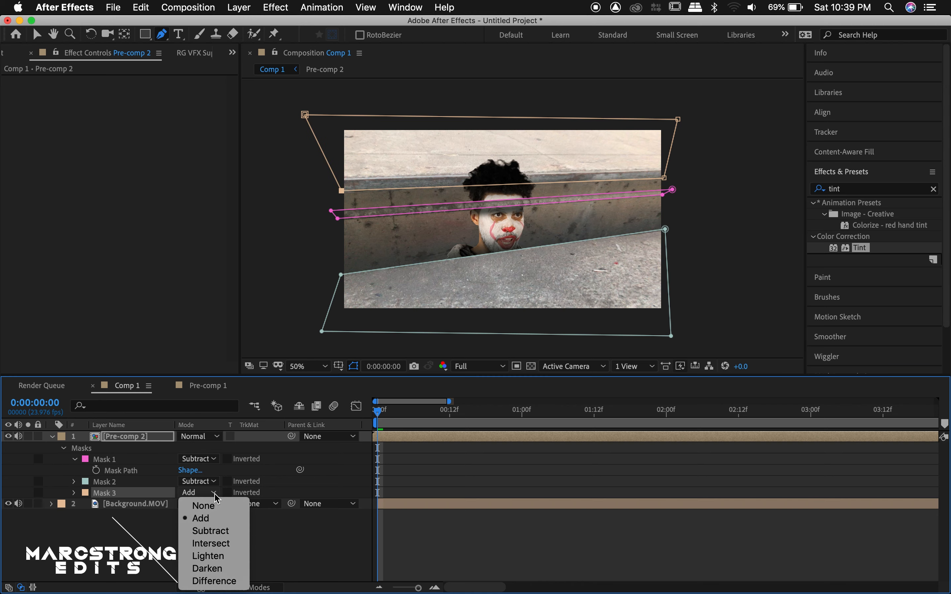
click(214, 531)
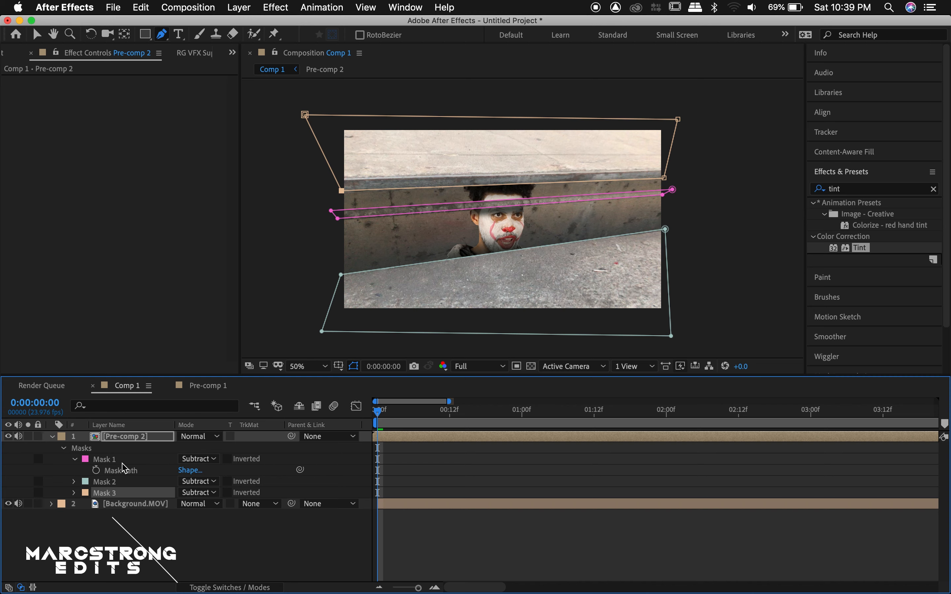
Step: Set the Mask Feather of Mask 1, Mask 2 and Mask 3 on Pre-comp 2 to 1.0 pixels each
key(f)
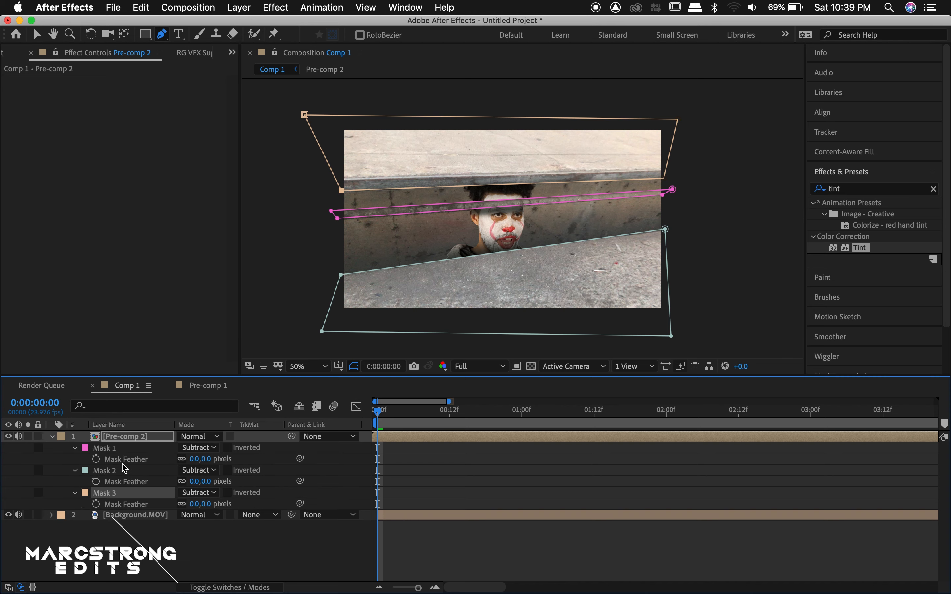
click(207, 504)
text(1)
click(209, 482)
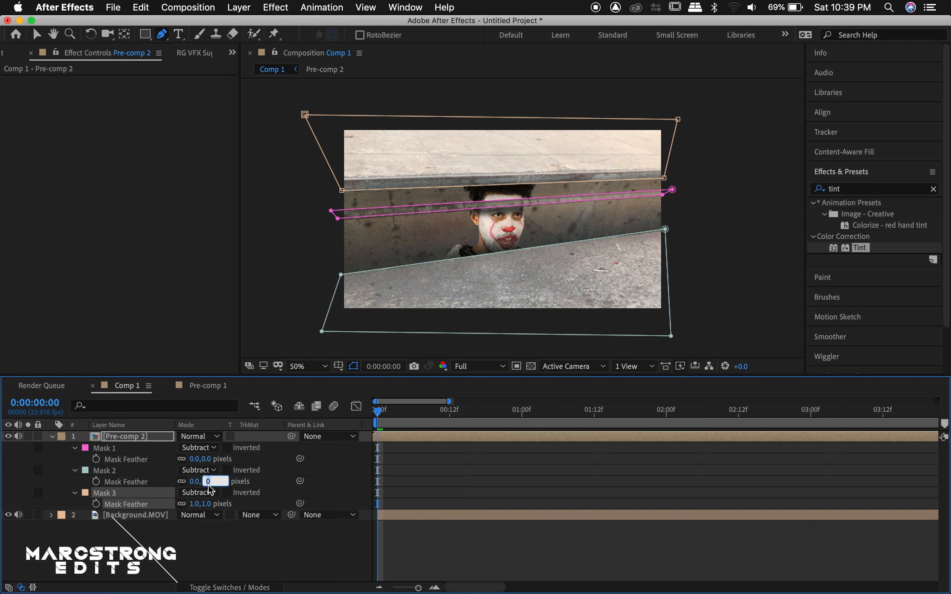
text(1)
click(208, 459)
key(Return)
click(214, 536)
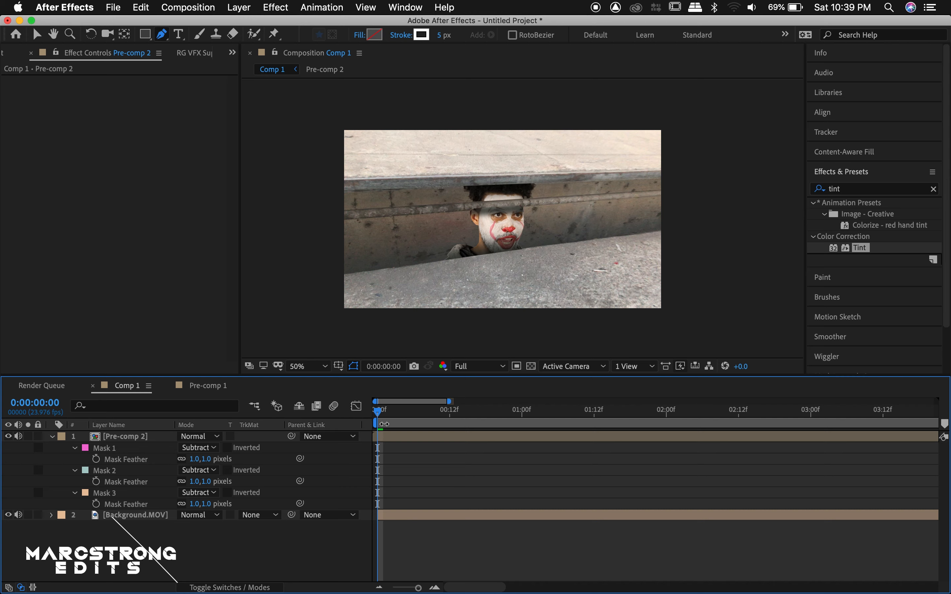
click(378, 587)
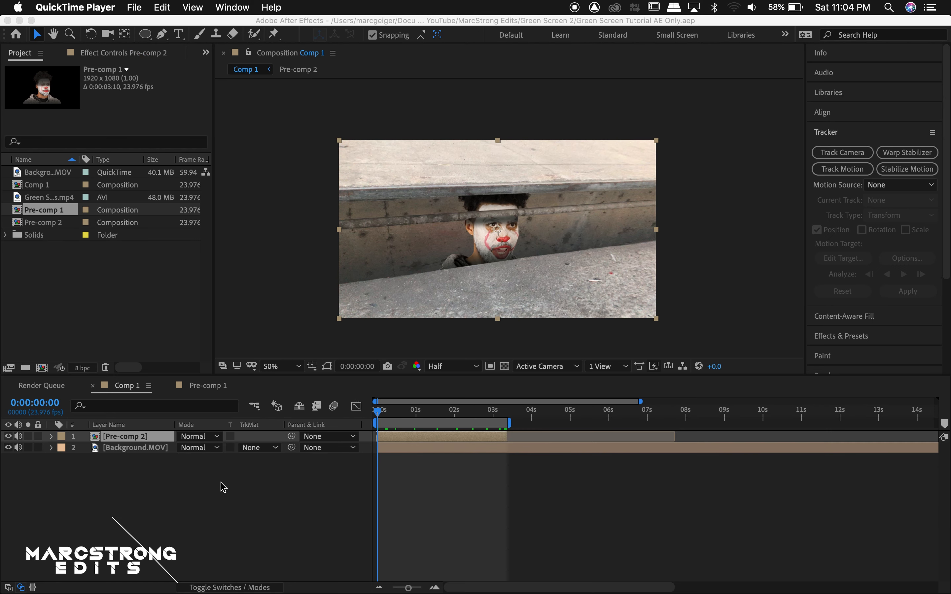
Step: Add a new null object to Comp 1 and rename it R
click(151, 437)
right_click(163, 489)
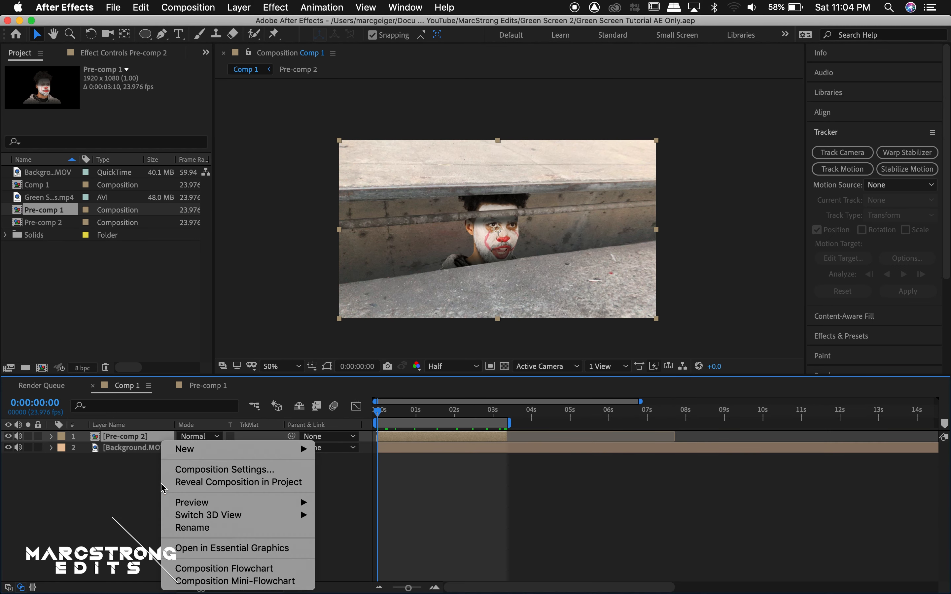
mouse_move(184, 452)
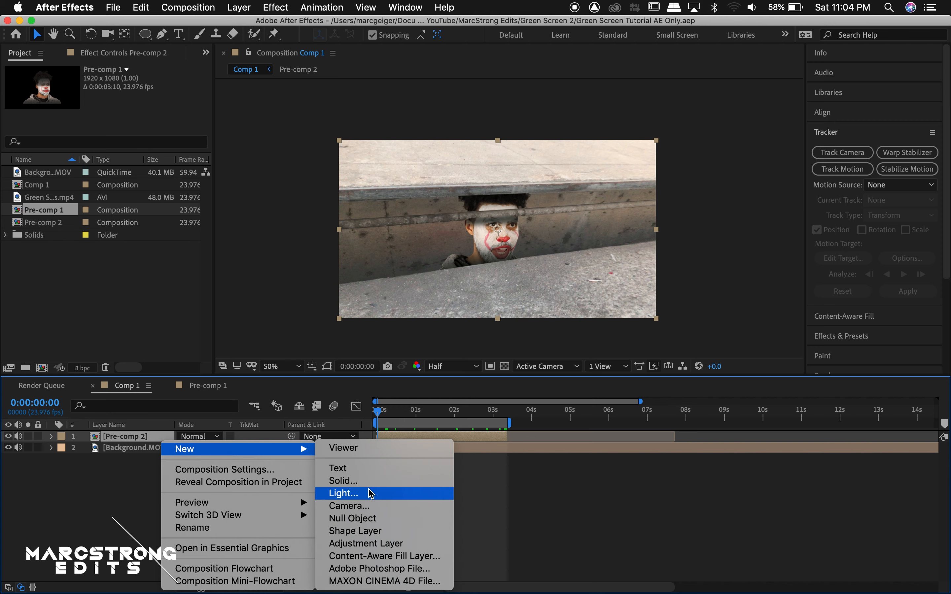
click(368, 519)
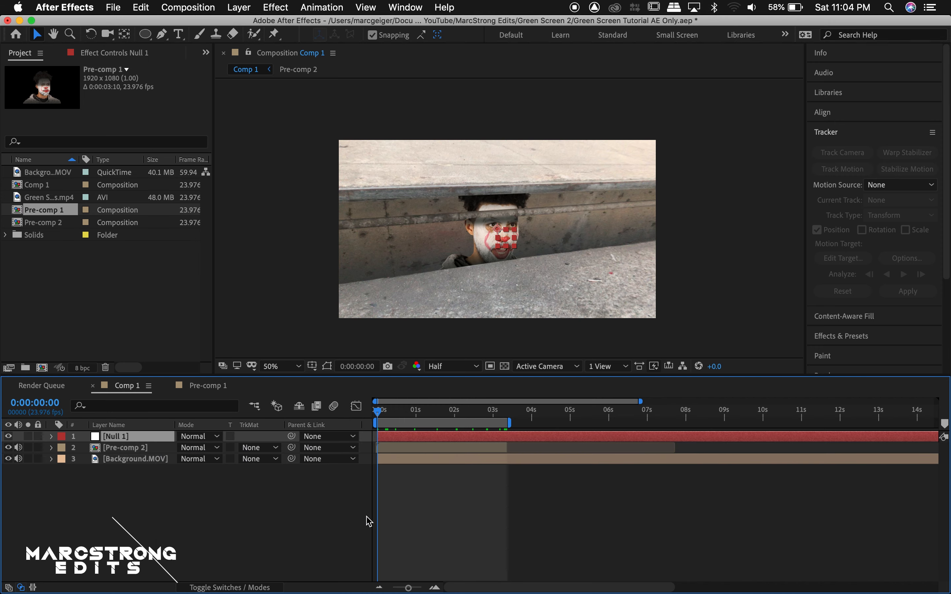
right_click(112, 436)
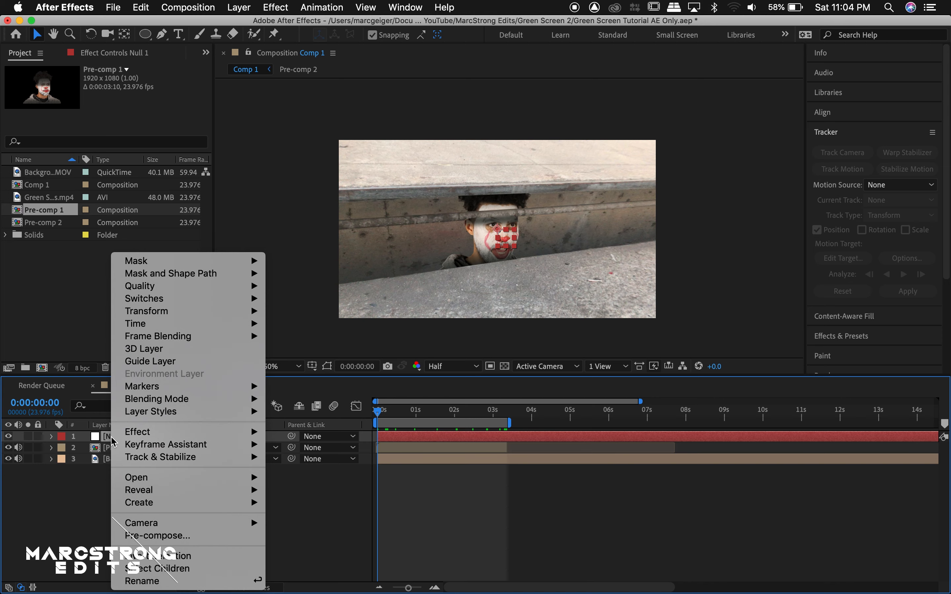
click(142, 582)
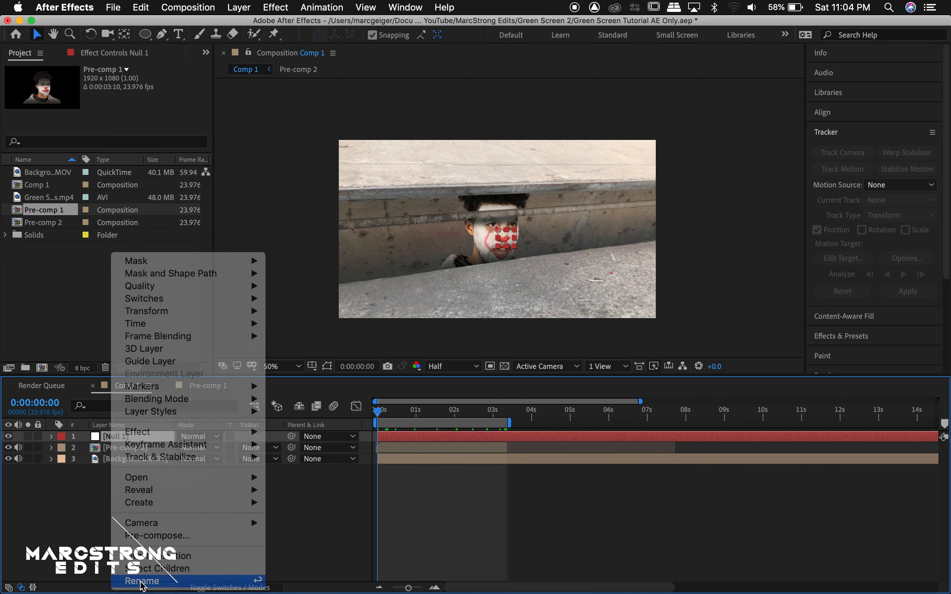
text(R)
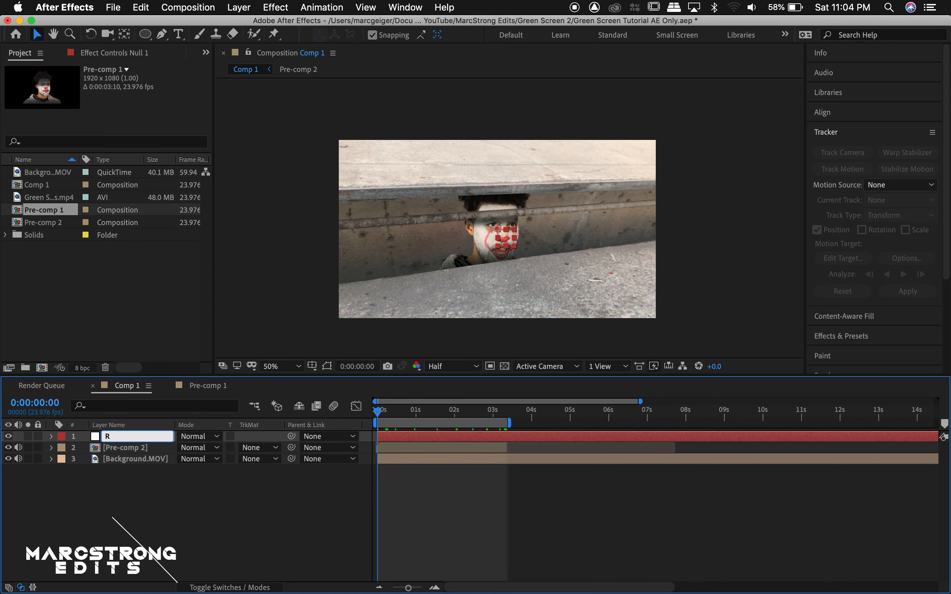
key(Return)
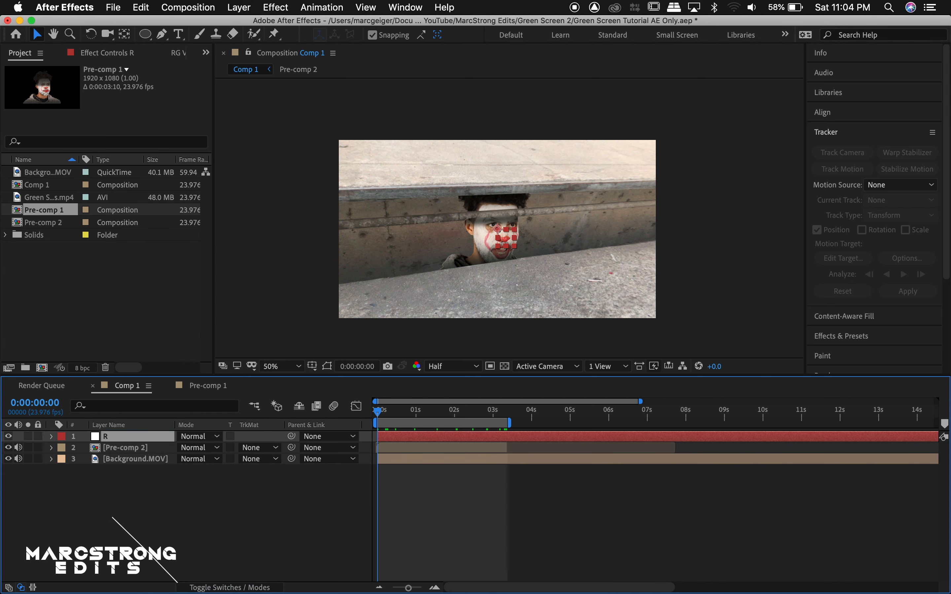
Step: Start a motion track on Pre-comp 2 and place Track Point 1 over the eye on the image's right side
scroll(525, 226, up, 4)
right_click(525, 225)
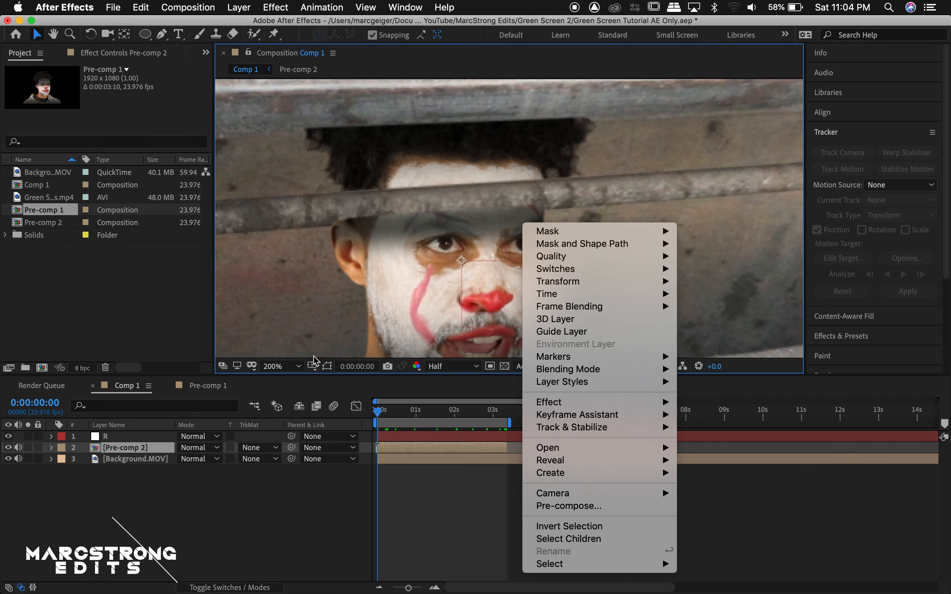
click(146, 450)
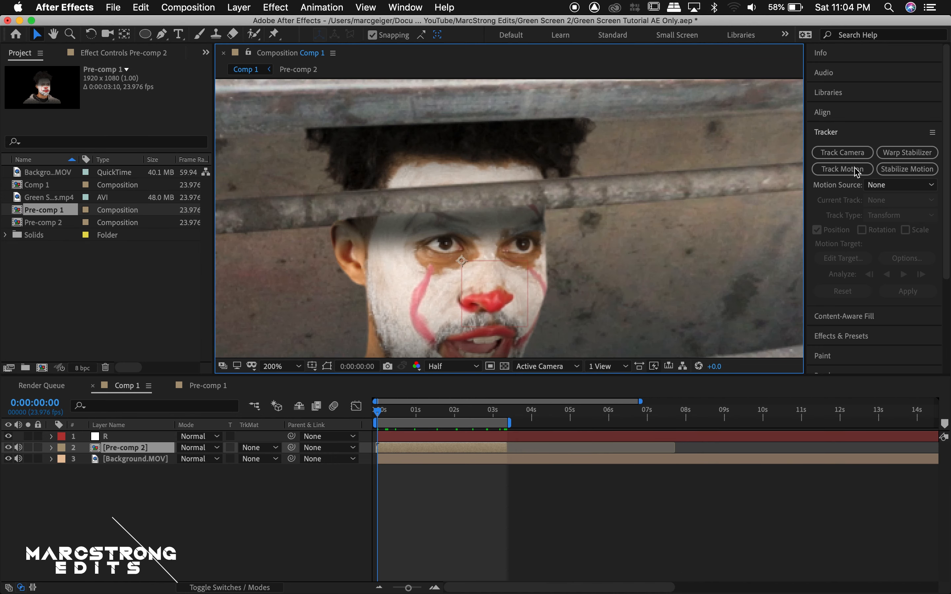
click(843, 169)
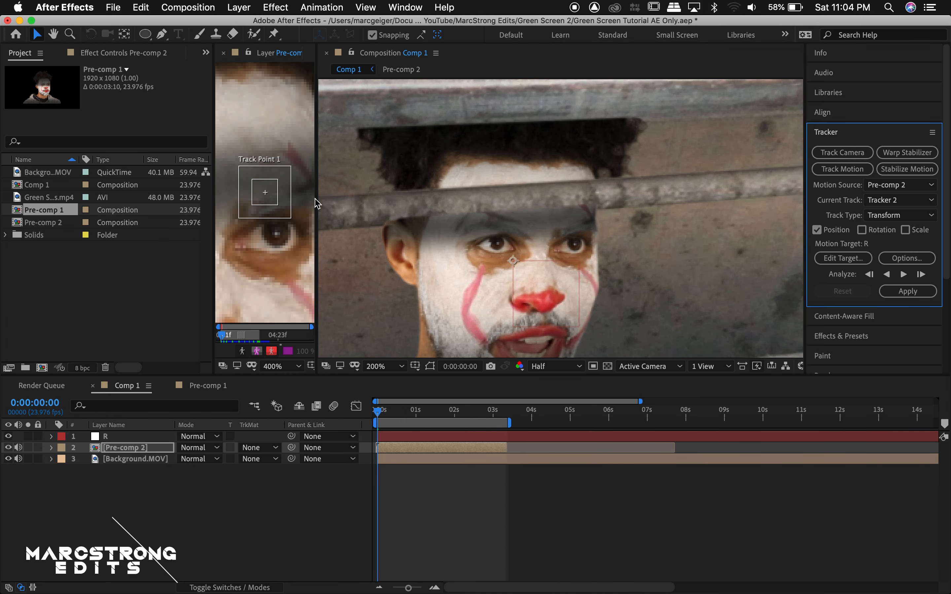
drag(318, 202, 463, 197)
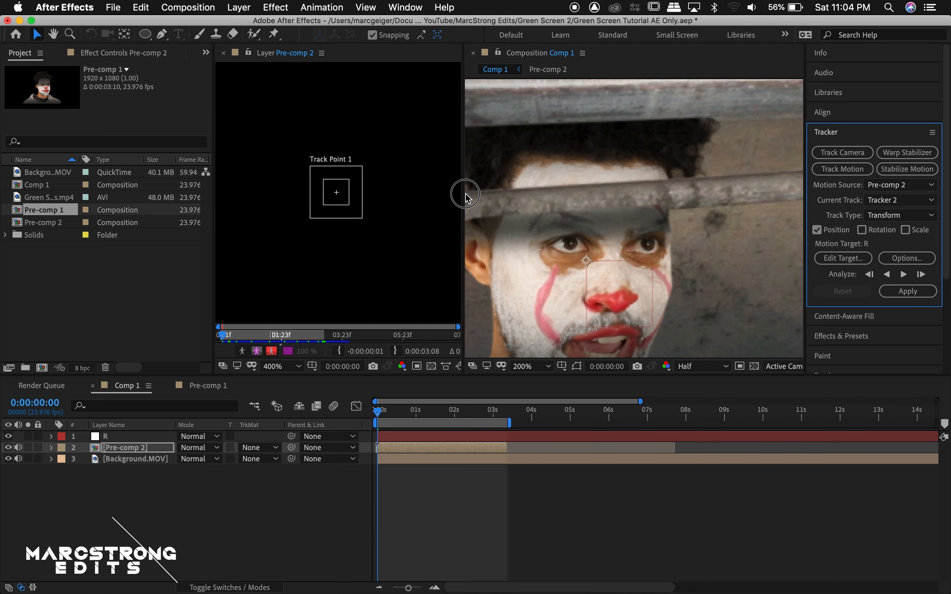
drag(345, 198, 355, 235)
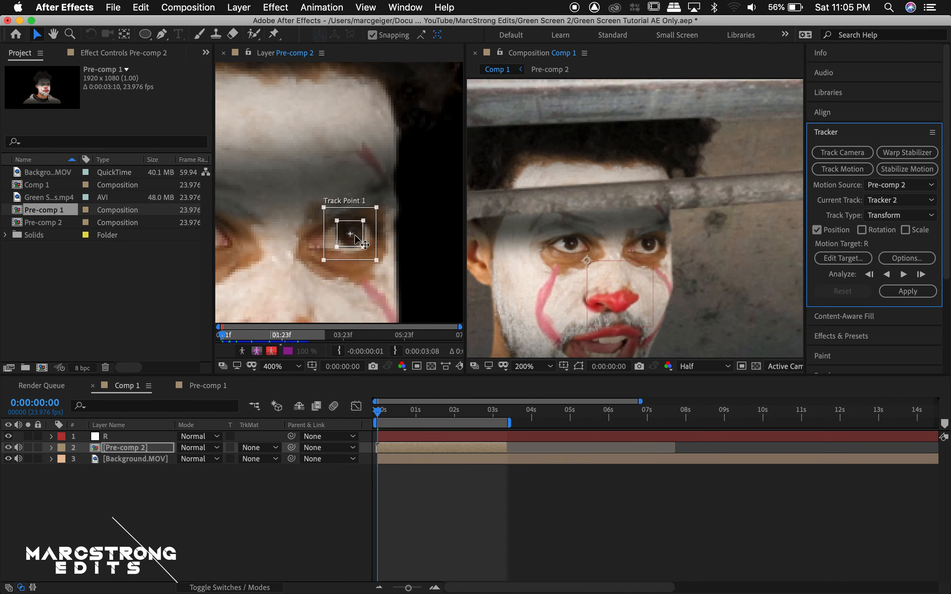
Step: Analyze the track forward with layer R as the motion target, and apply the motion in X and Y
click(841, 260)
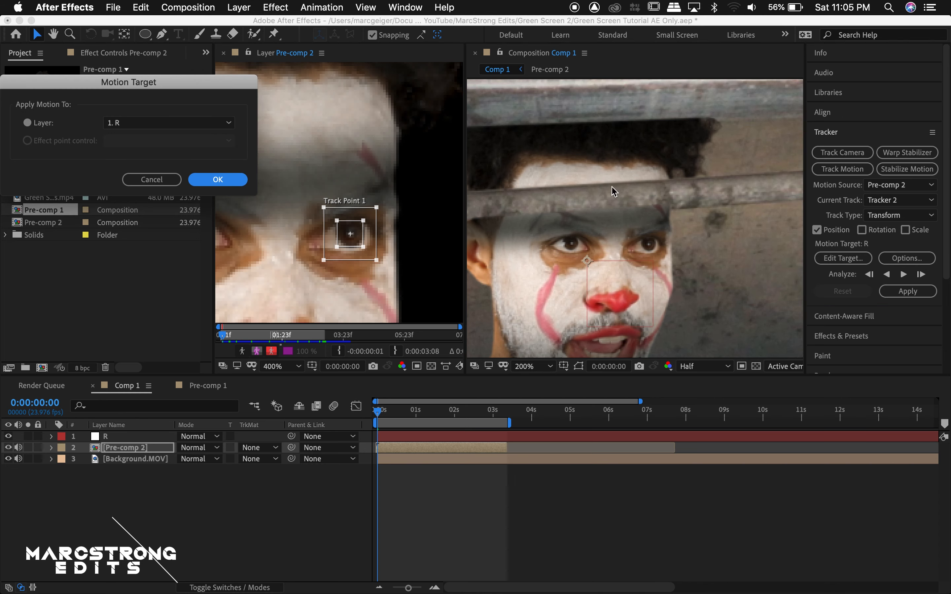
click(240, 179)
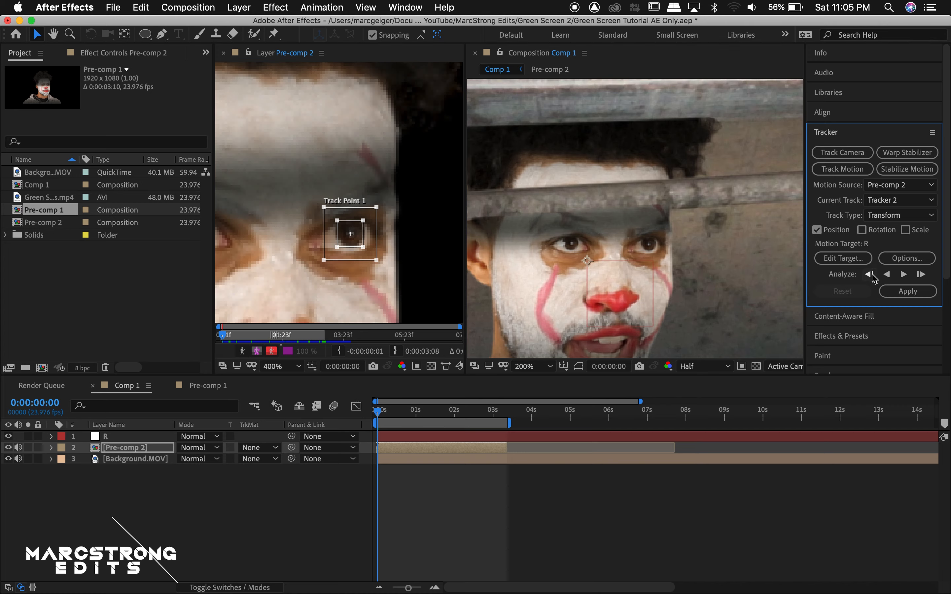
click(902, 275)
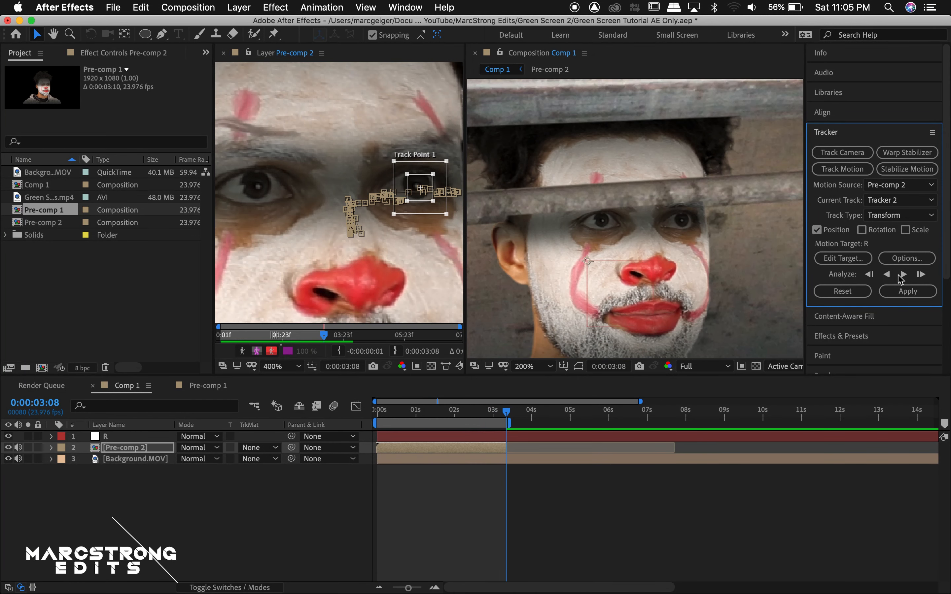
click(901, 292)
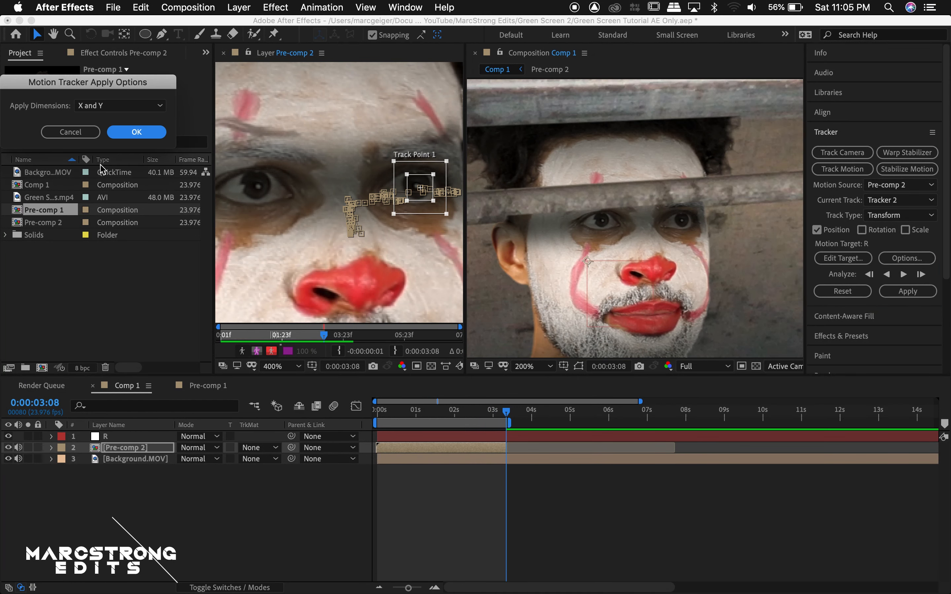
click(137, 132)
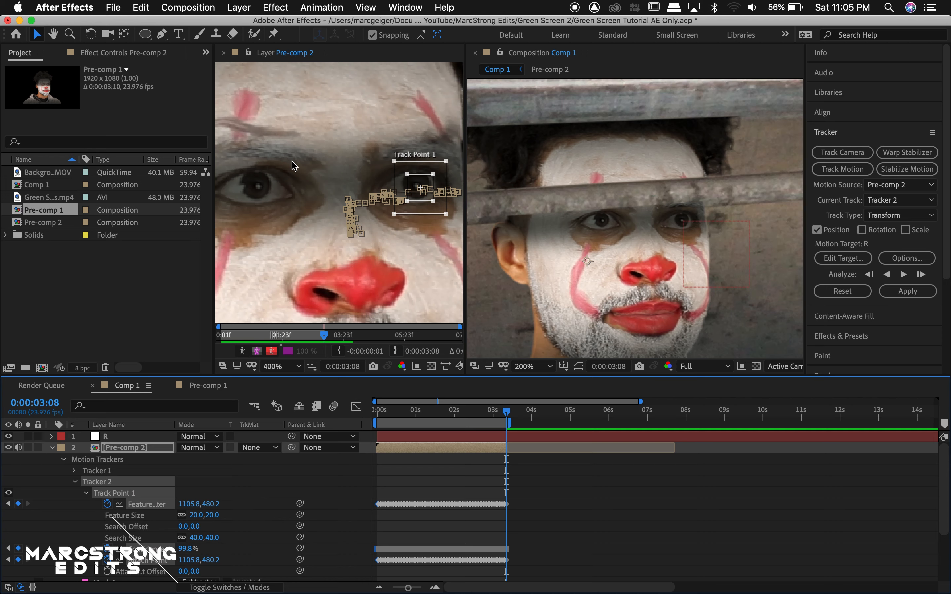
click(52, 448)
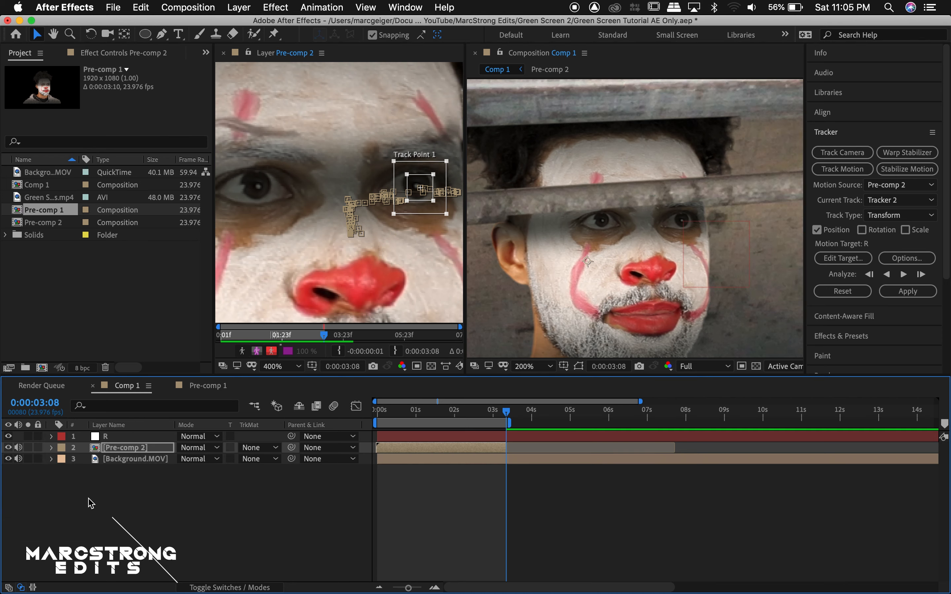
Step: Add a second null object to Comp 1 and rename it L
right_click(90, 503)
mouse_move(114, 449)
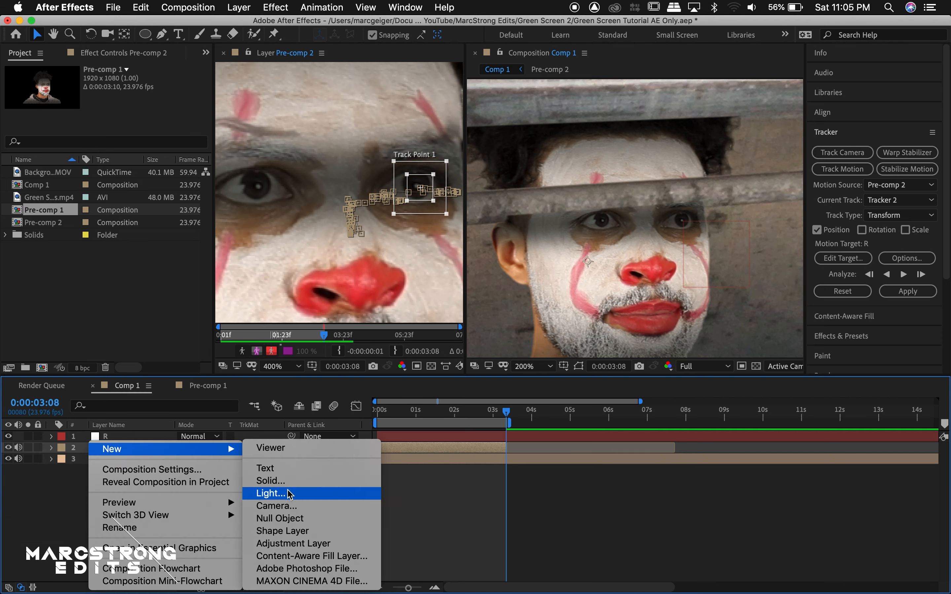
click(290, 519)
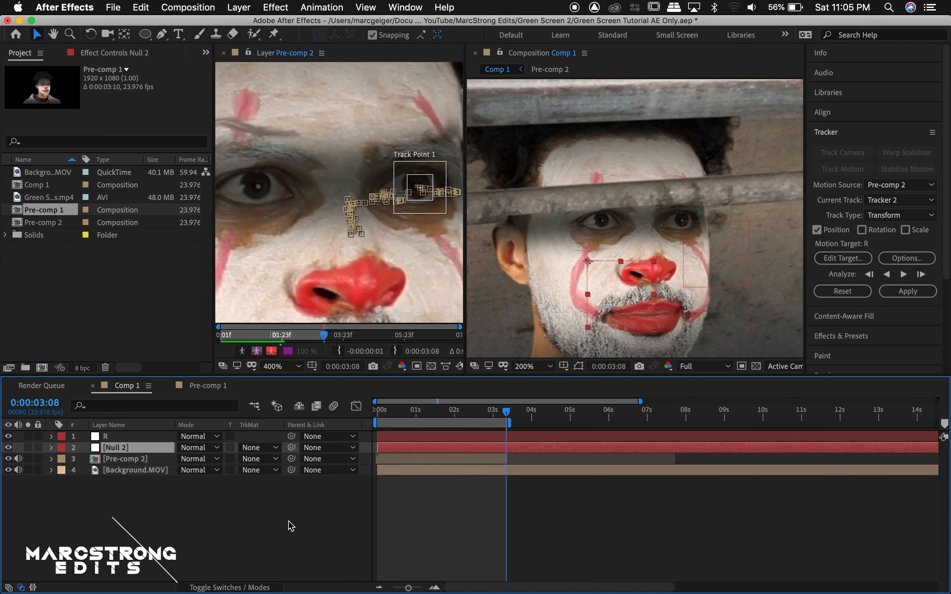
right_click(129, 448)
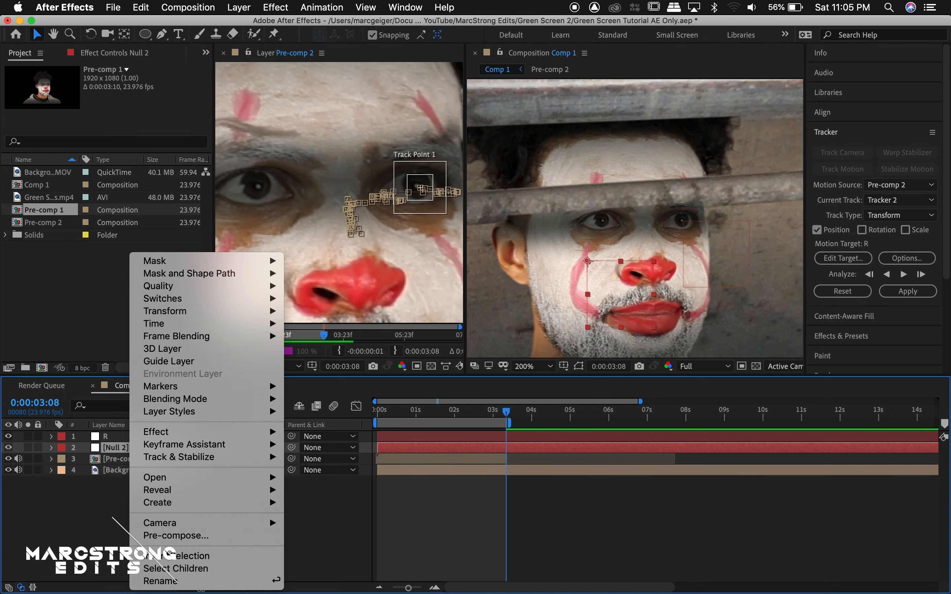
click(160, 581)
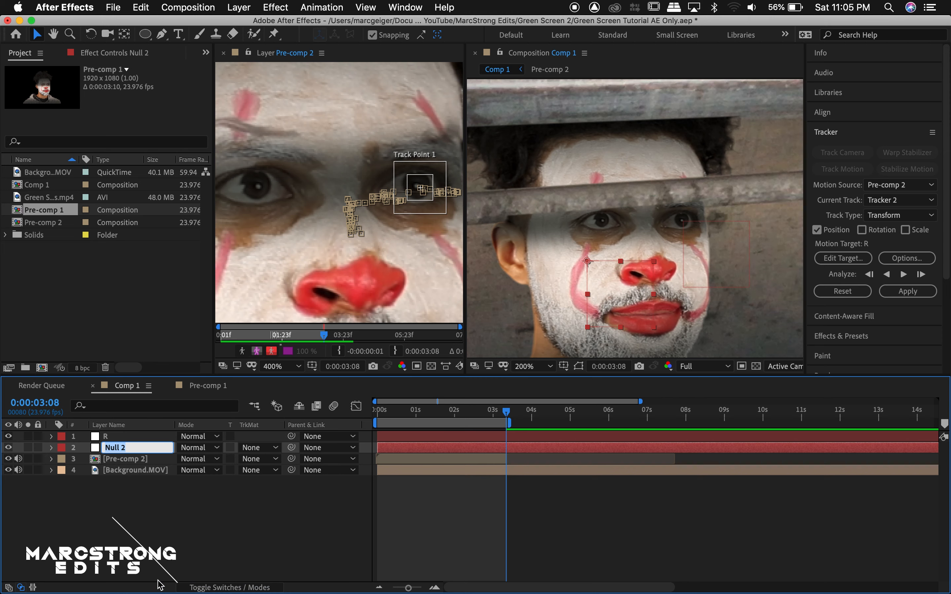
text(L)
key(Return)
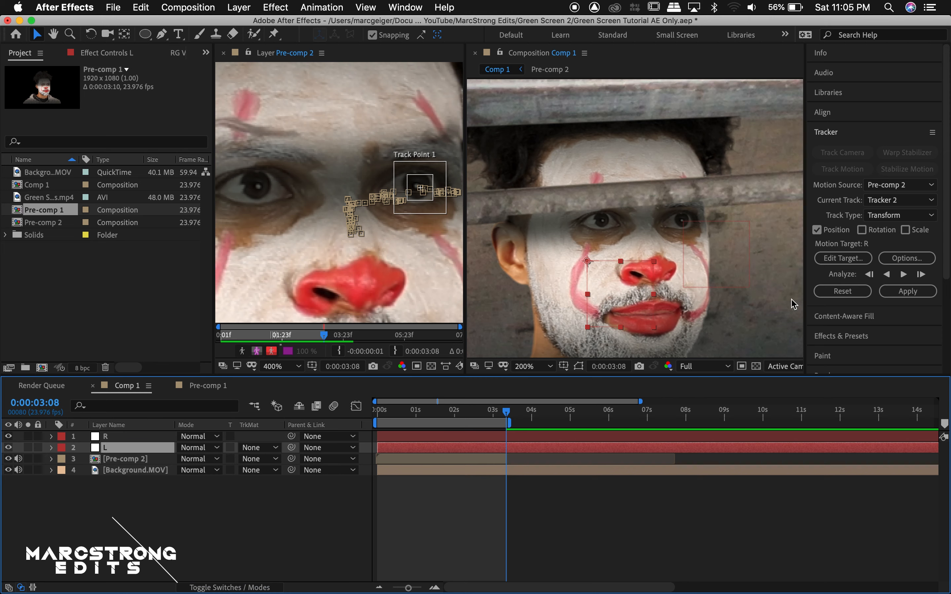
Step: Reset the tracker and change its motion target to layer L
click(839, 292)
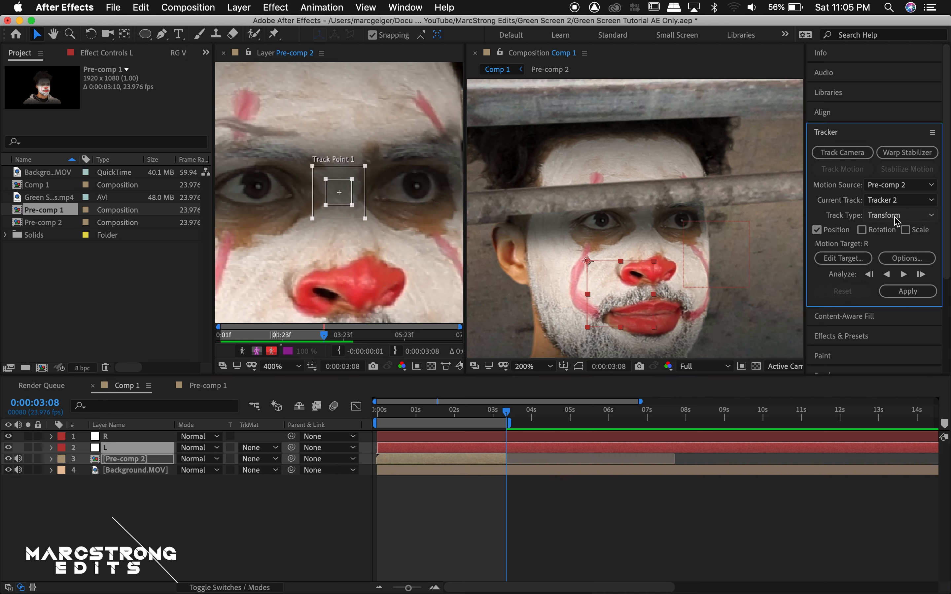
click(844, 258)
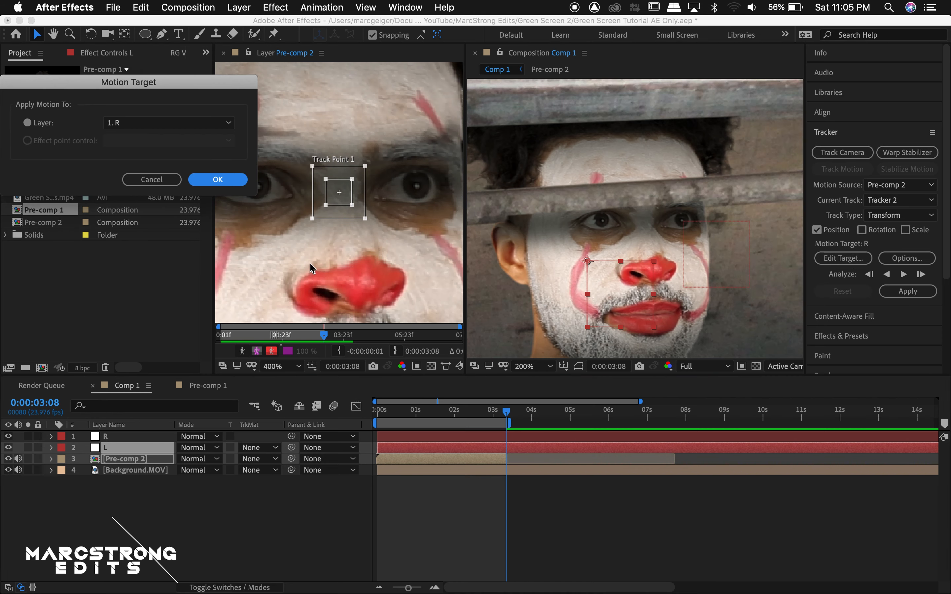
click(126, 122)
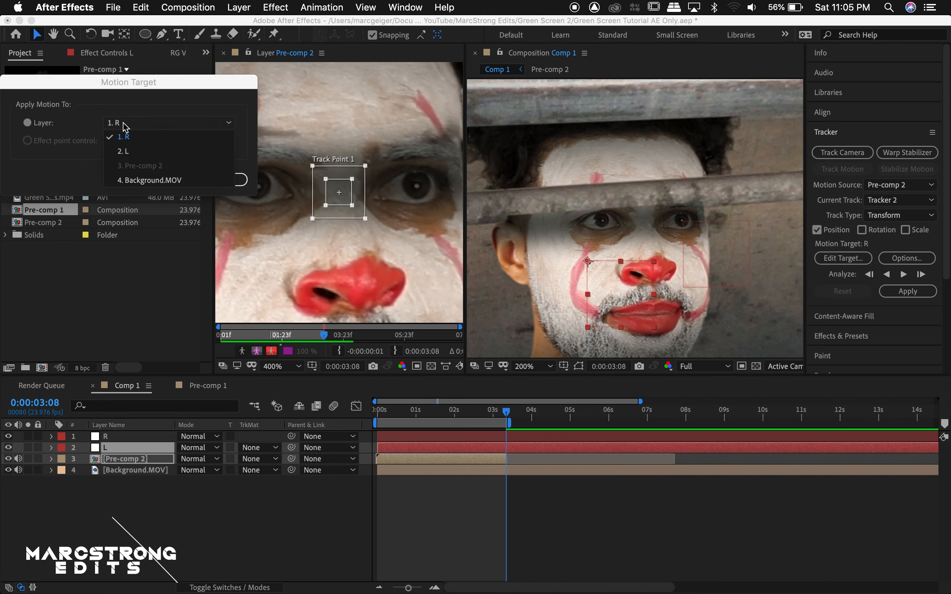
click(139, 154)
click(195, 182)
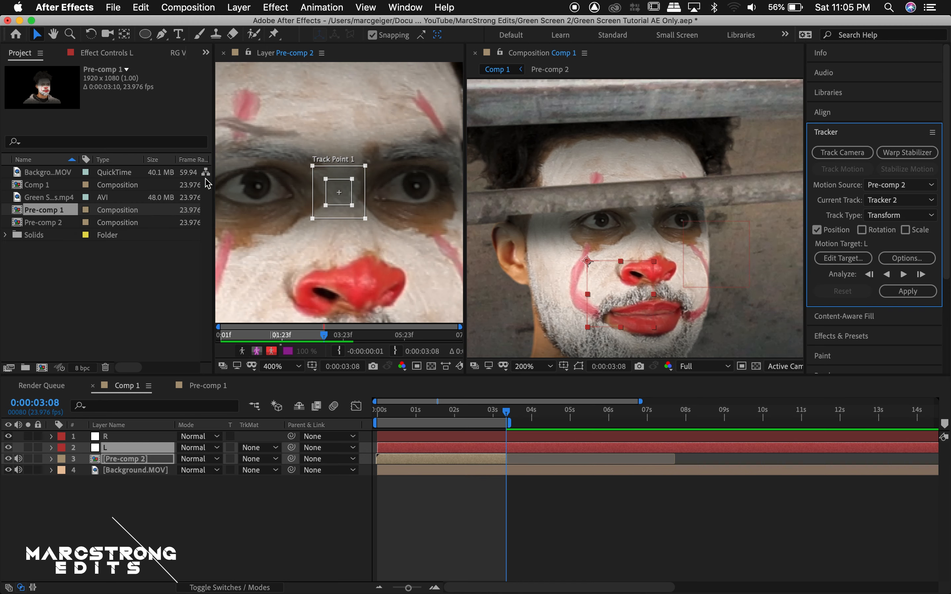
Step: At the first frame, centre Track Point 1 on the eye on the image's left side and confirm L as the motion target
drag(342, 198, 262, 194)
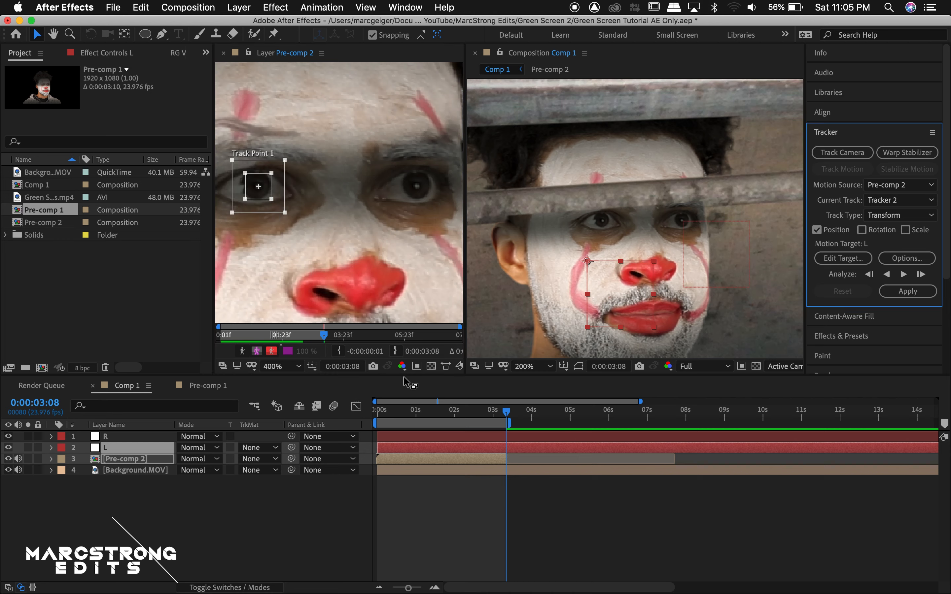
click(387, 412)
drag(387, 412, 369, 413)
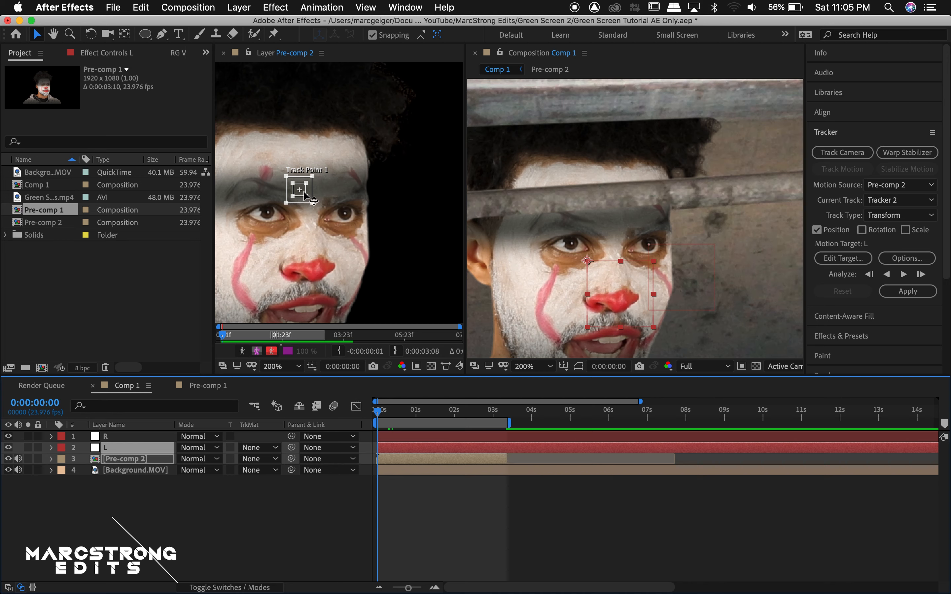
drag(304, 193, 273, 215)
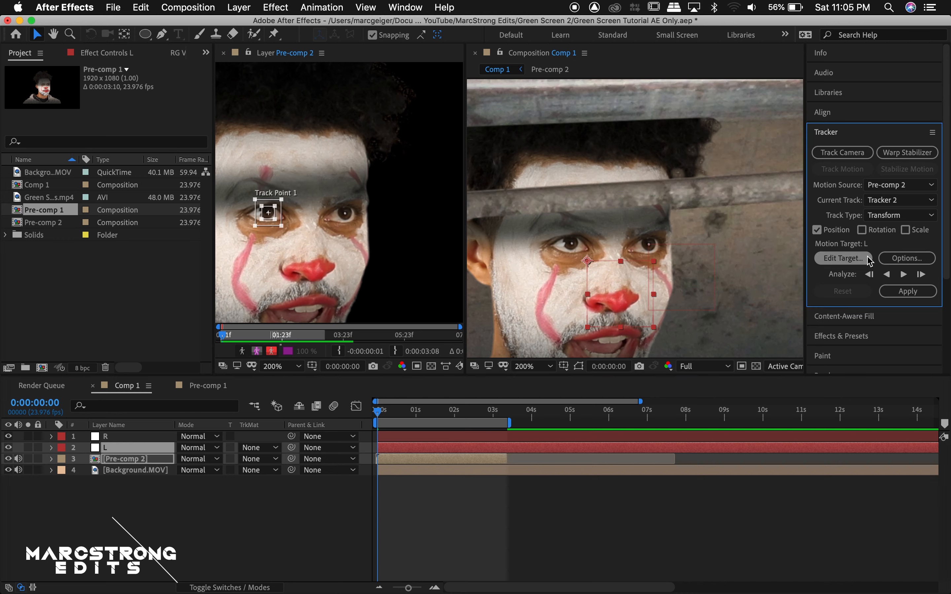
click(843, 258)
key(Return)
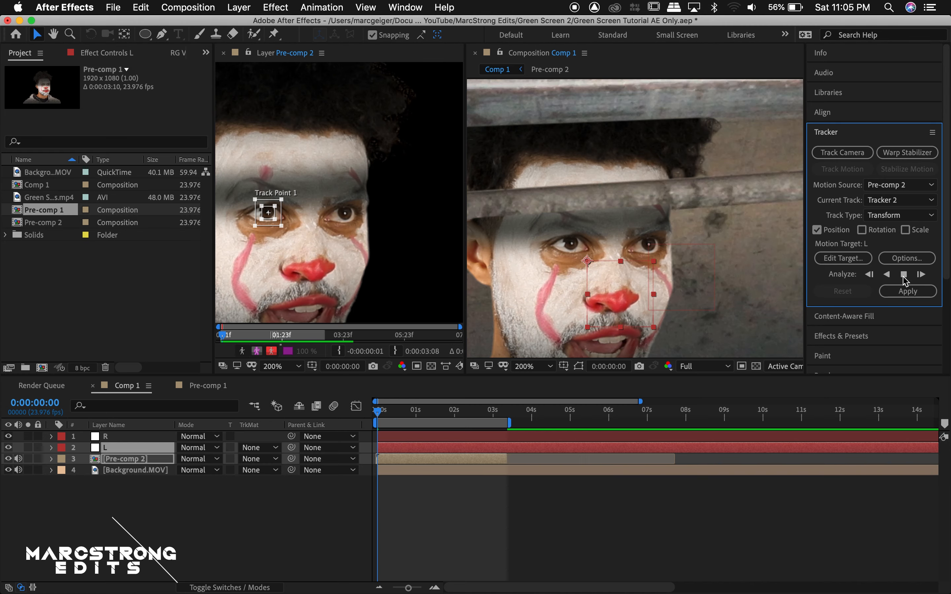
Step: Analyze the track forward for layer L, apply its motion in X and Y, and return to the first frame
click(903, 274)
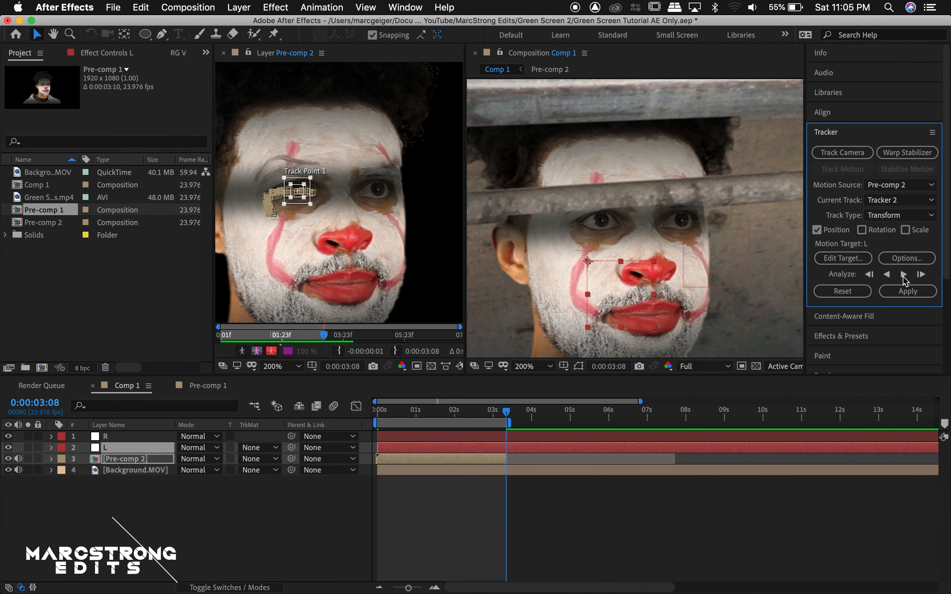
click(906, 292)
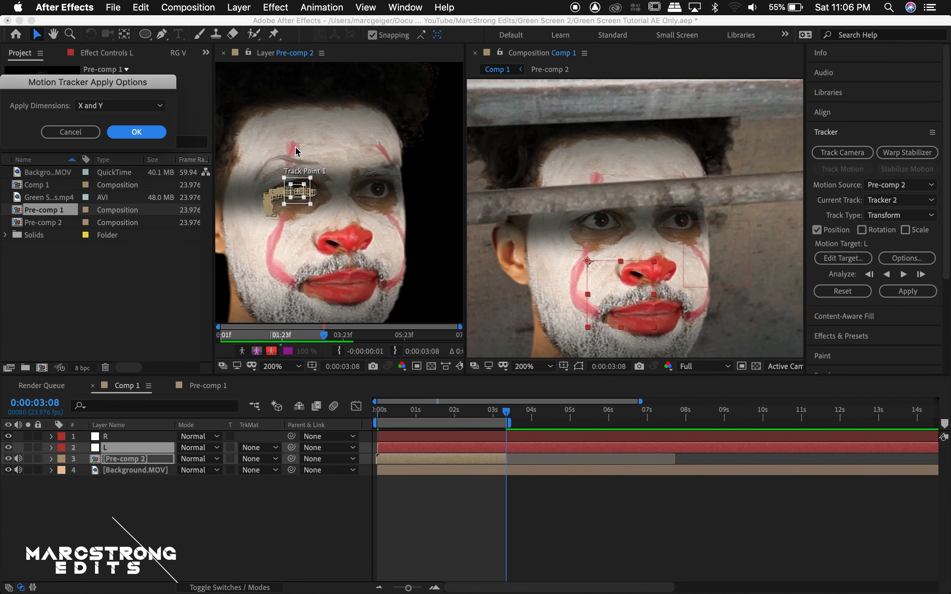
click(129, 133)
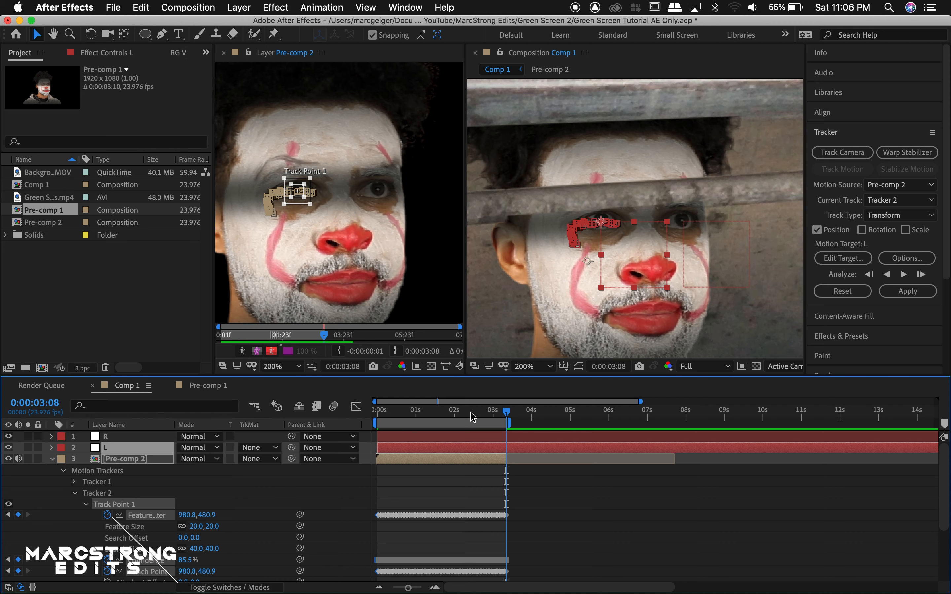
click(52, 459)
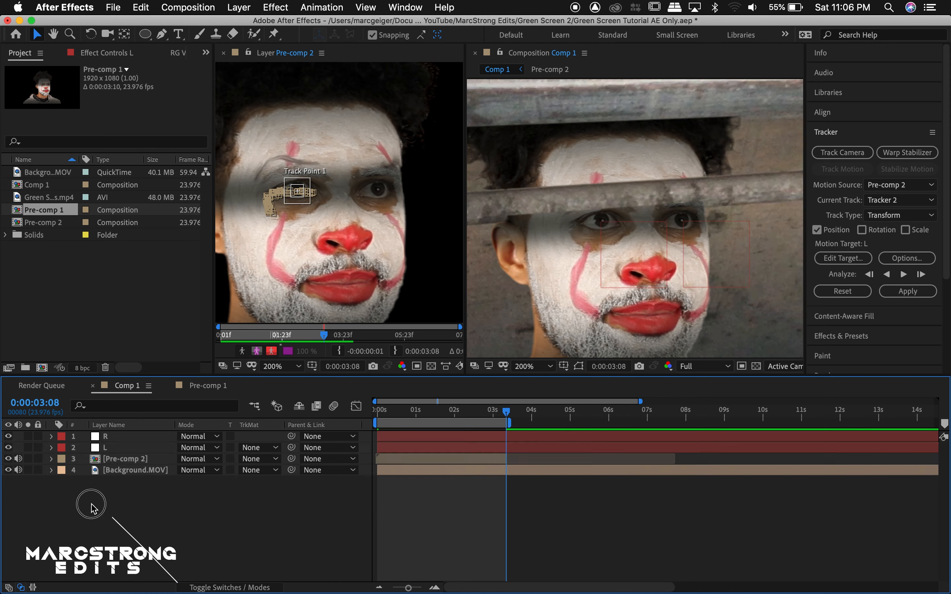
drag(433, 407, 361, 416)
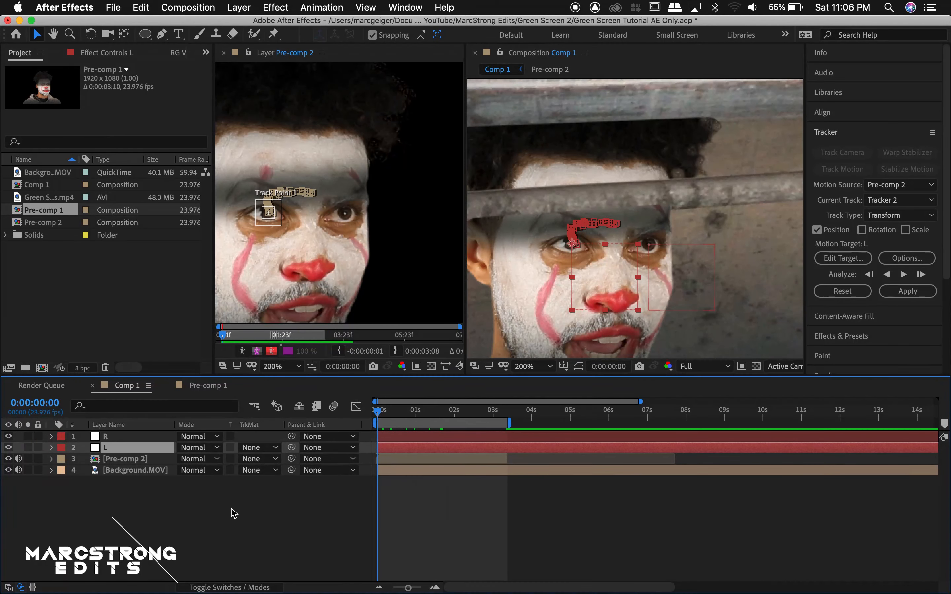
Step: Create a comp-sized solid named Eye Glow in Comp 1 with the orange-red colour FF3700
right_click(160, 536)
mouse_move(185, 458)
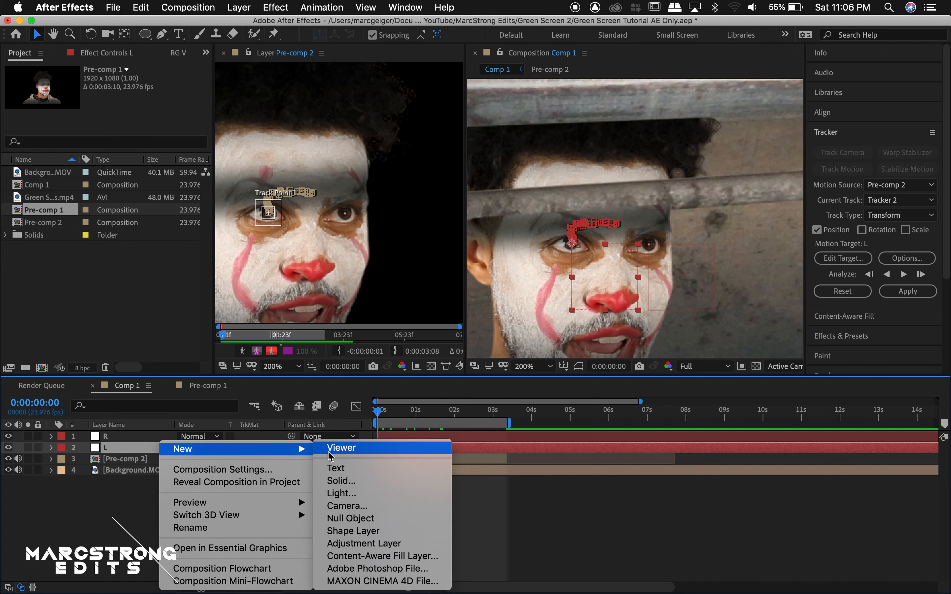
click(341, 481)
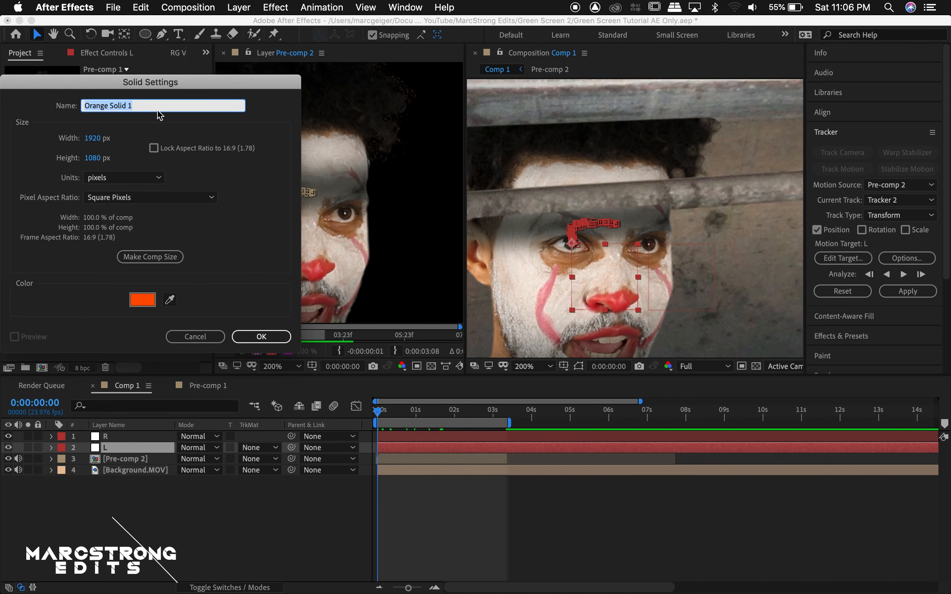
text(Eye Glow)
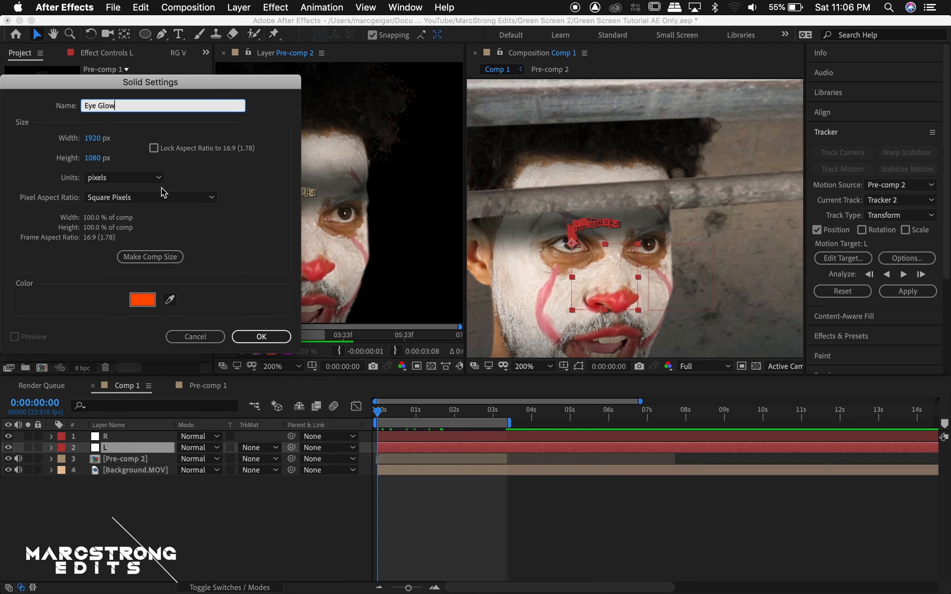
click(142, 300)
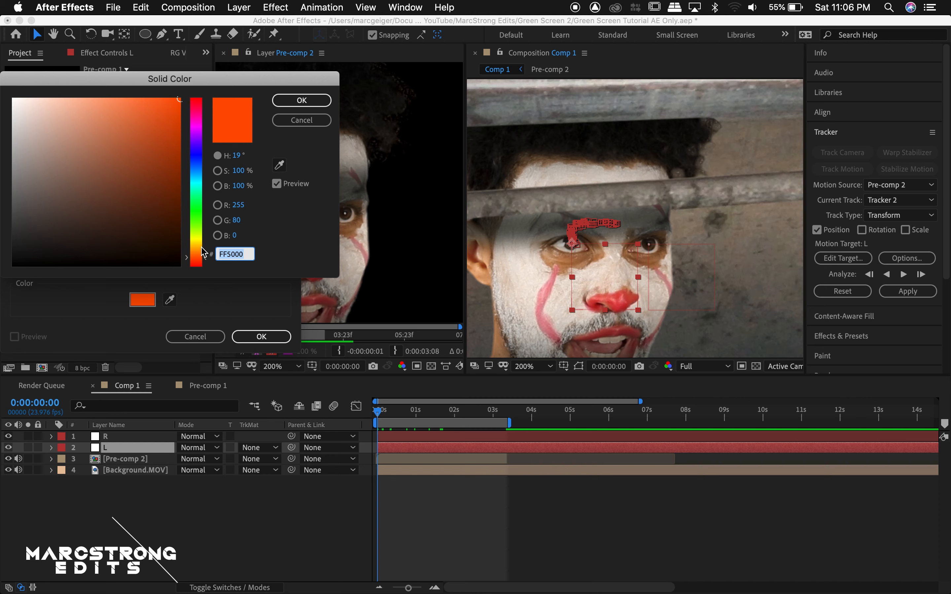
drag(207, 259, 207, 260)
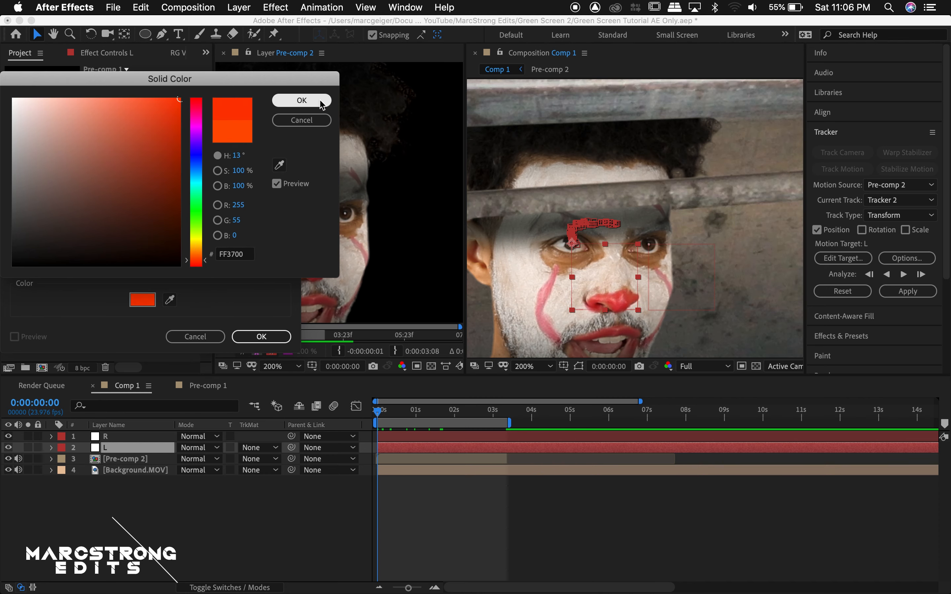
click(301, 100)
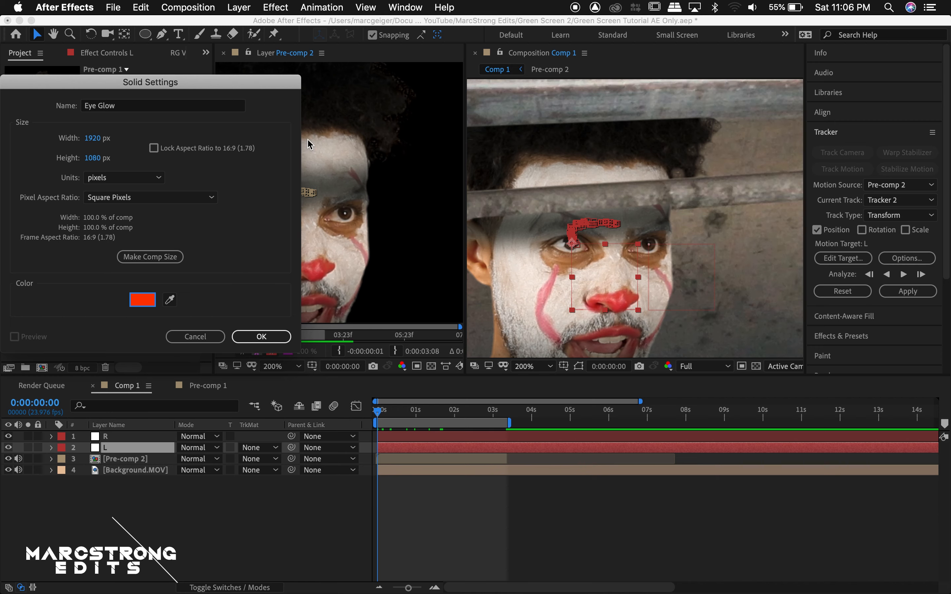
click(278, 335)
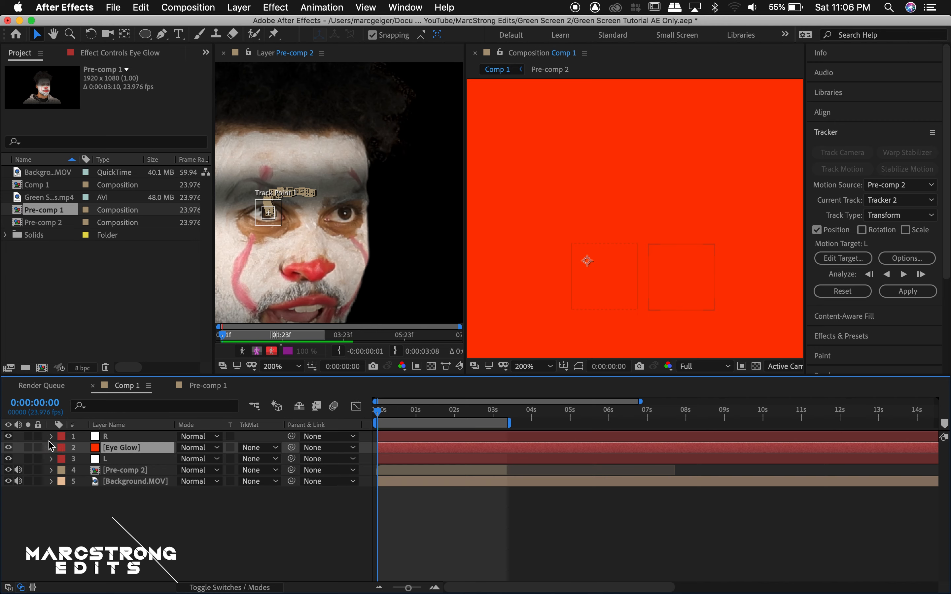
Step: Hide the Eye Glow solid and draw an elliptical mask on it around the iris of the eye on the image's left side
click(8, 447)
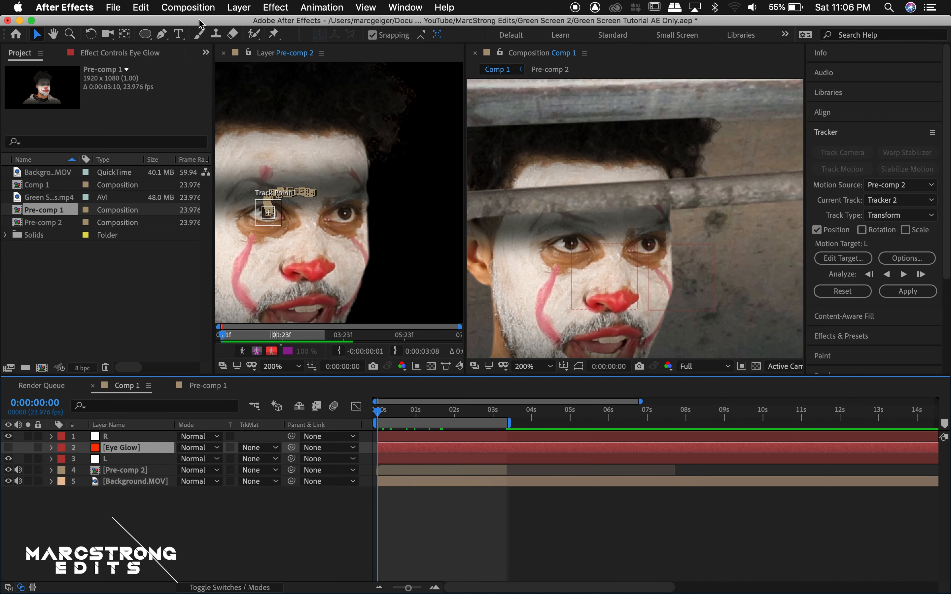
click(223, 53)
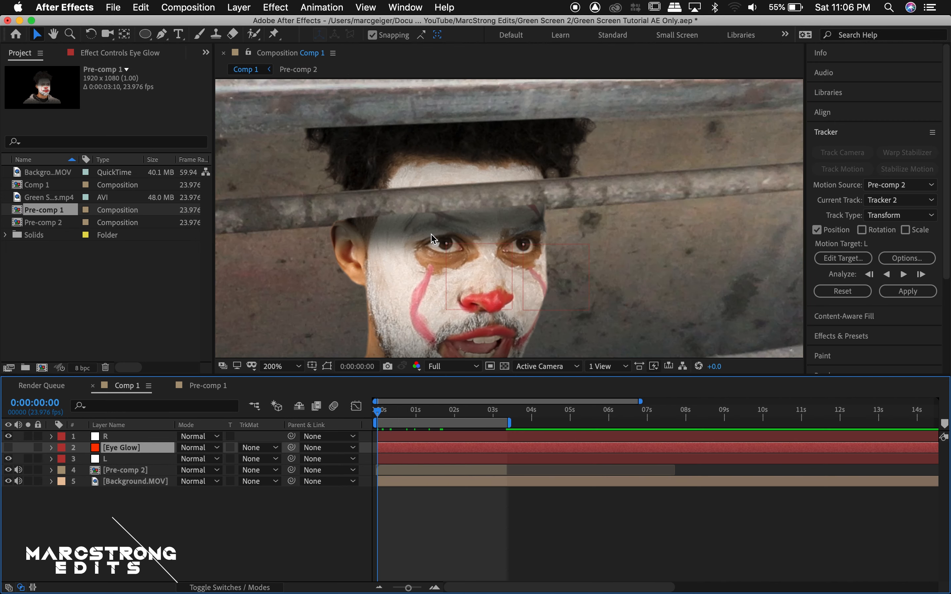
key(period)
key(period)
key(h)
drag(430, 263, 548, 155)
key(v)
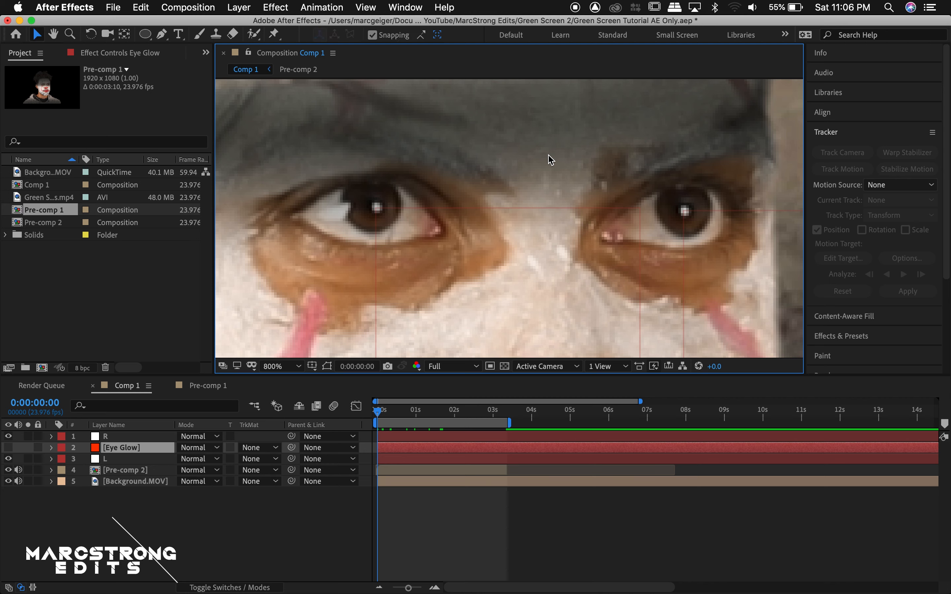
click(152, 36)
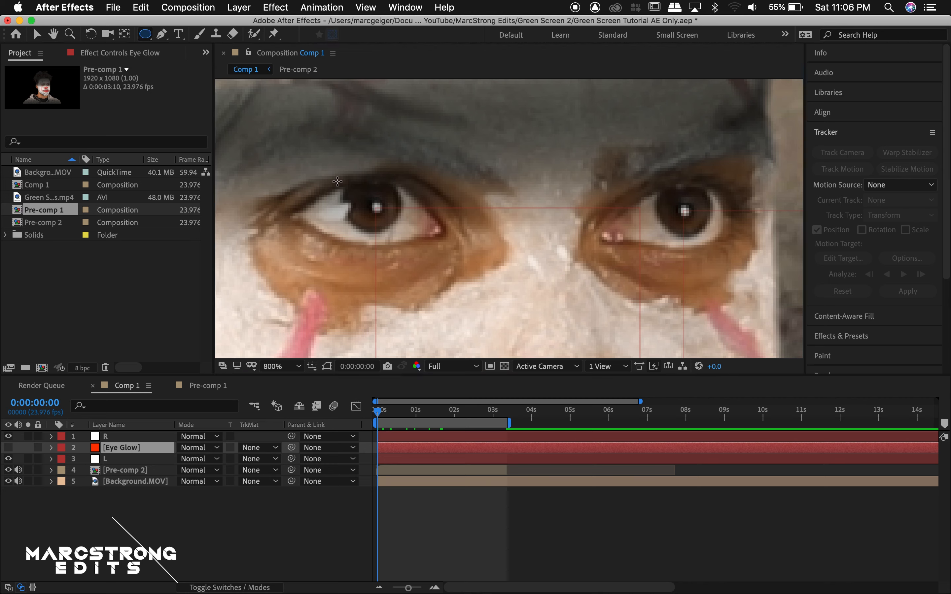
drag(337, 182, 403, 231)
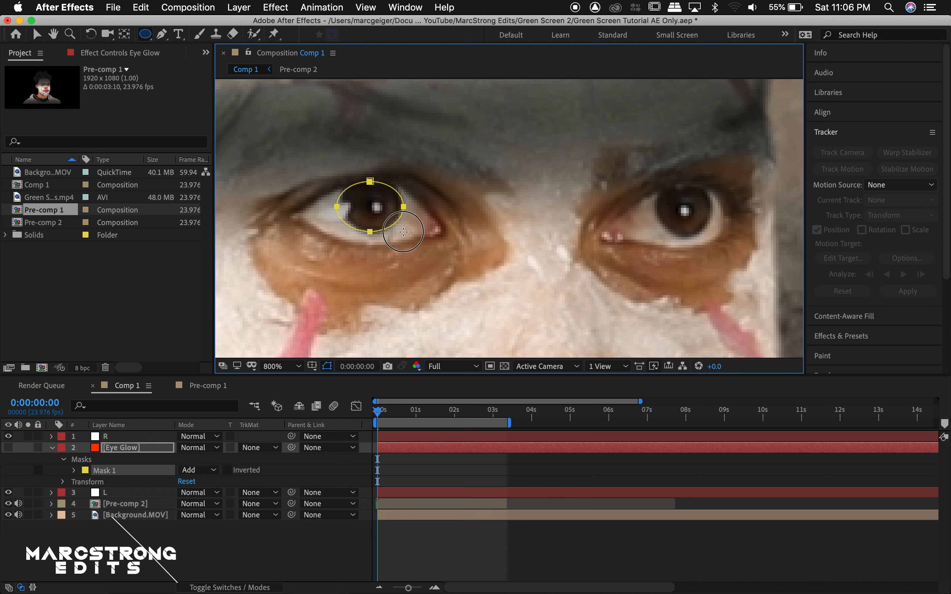
Step: Make the Eye Glow layer visible again and set its blending mode to Screen
click(8, 449)
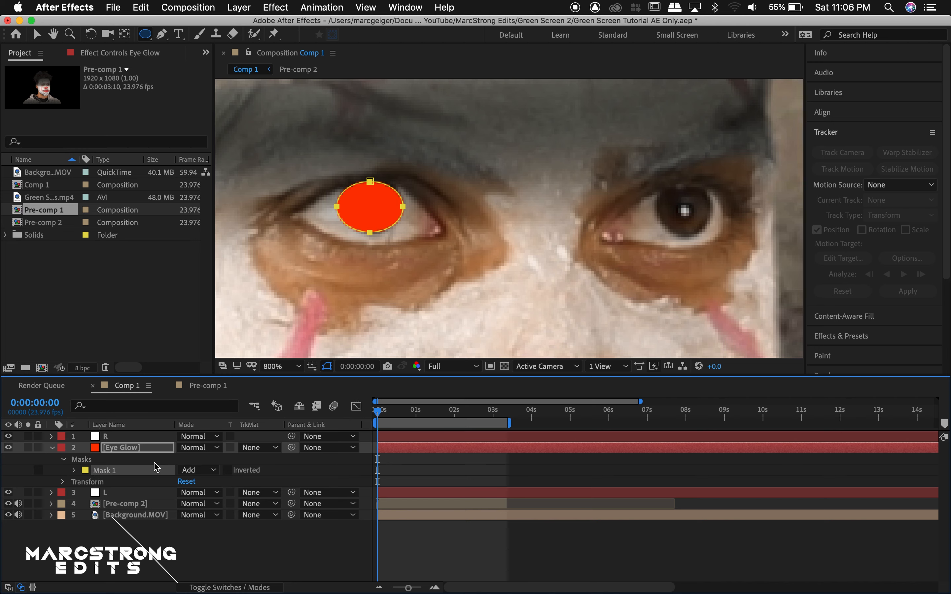
click(197, 448)
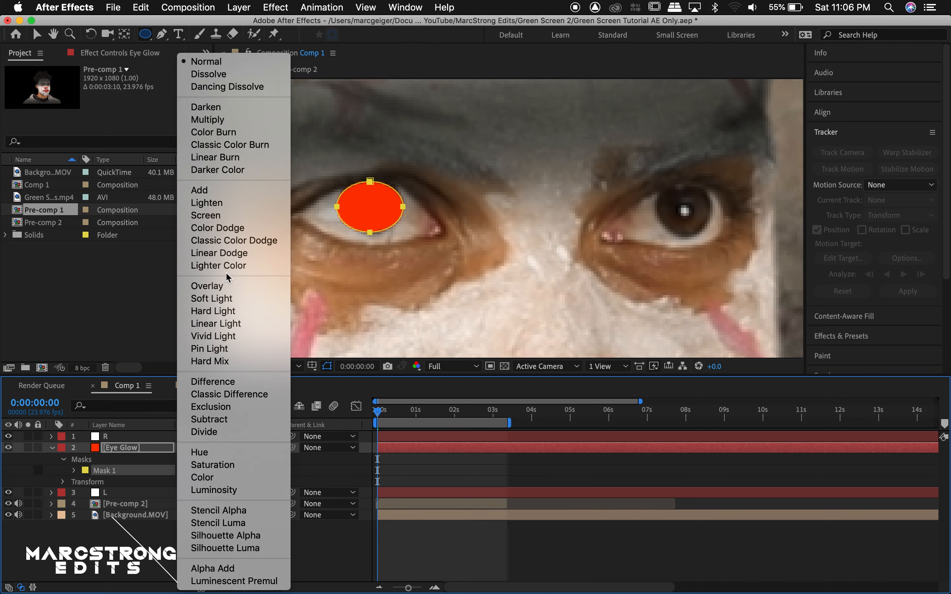
click(226, 216)
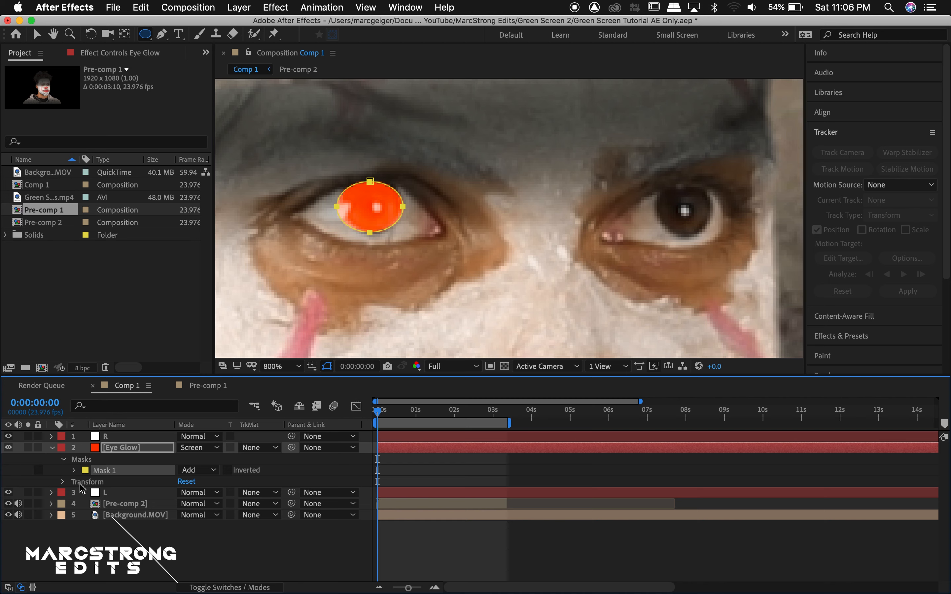
Step: Duplicate Eye Glow's Mask 1, set the copy to Subtract and give it a mask expansion of -5 pixels
click(75, 470)
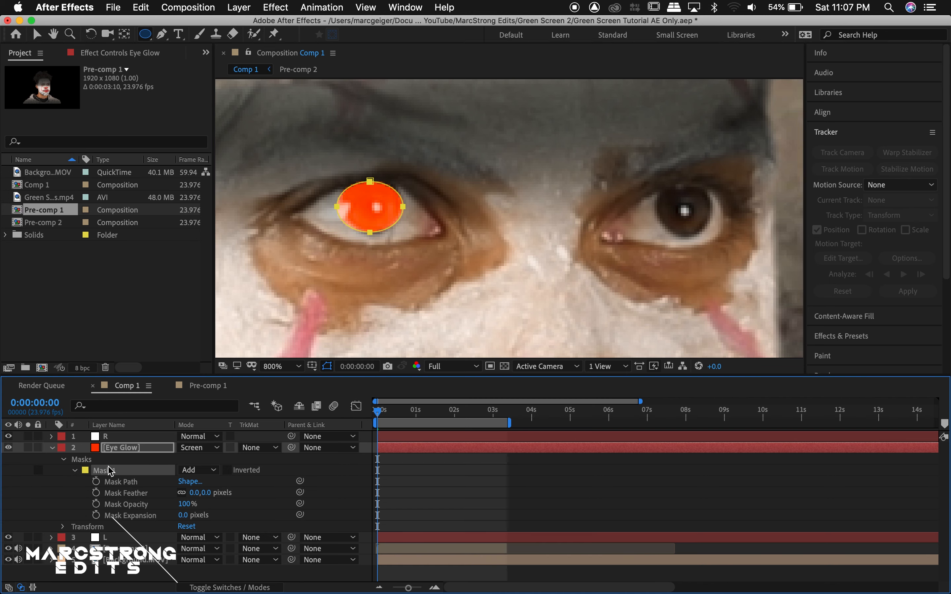
key(super+d)
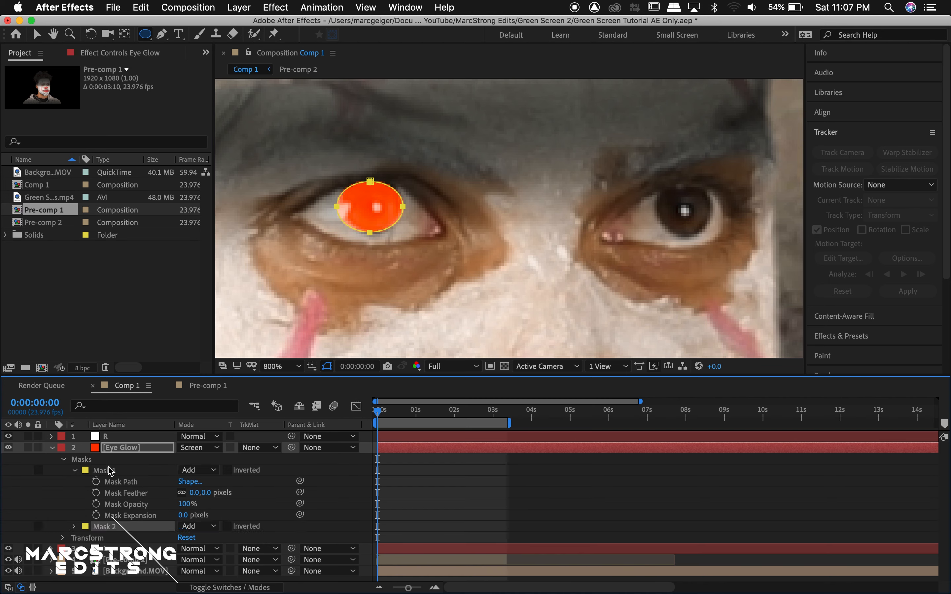
click(197, 530)
click(201, 532)
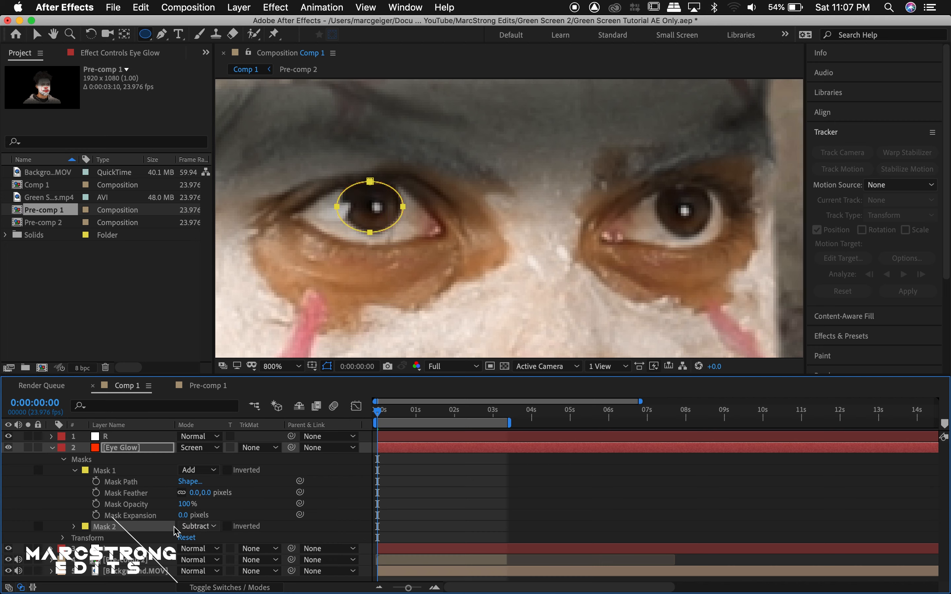
click(74, 527)
scroll(69, 505, down, 3)
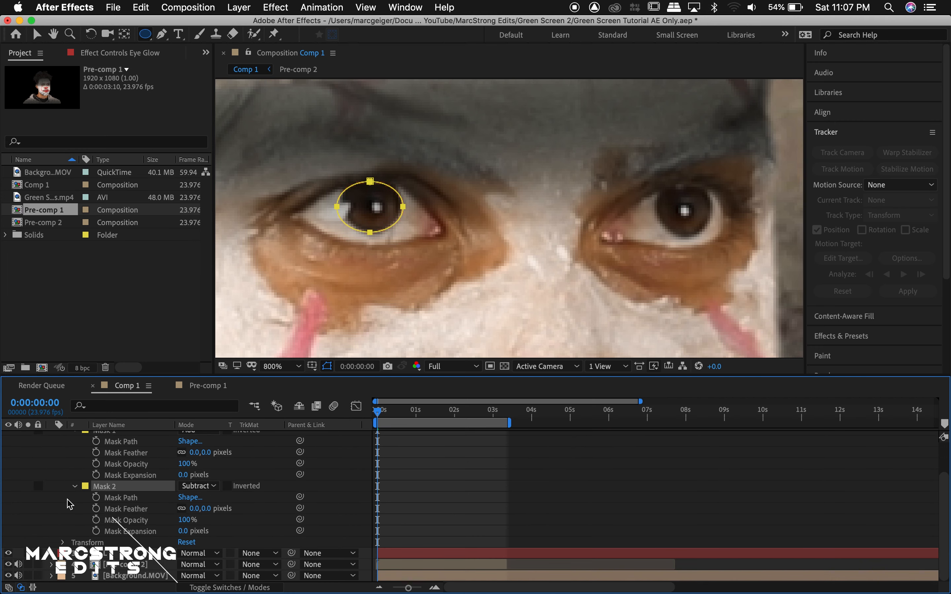
mouse_move(184, 533)
mouse_down()
mouse_move(163, 535)
mouse_move(196, 540)
mouse_move(187, 544)
mouse_up()
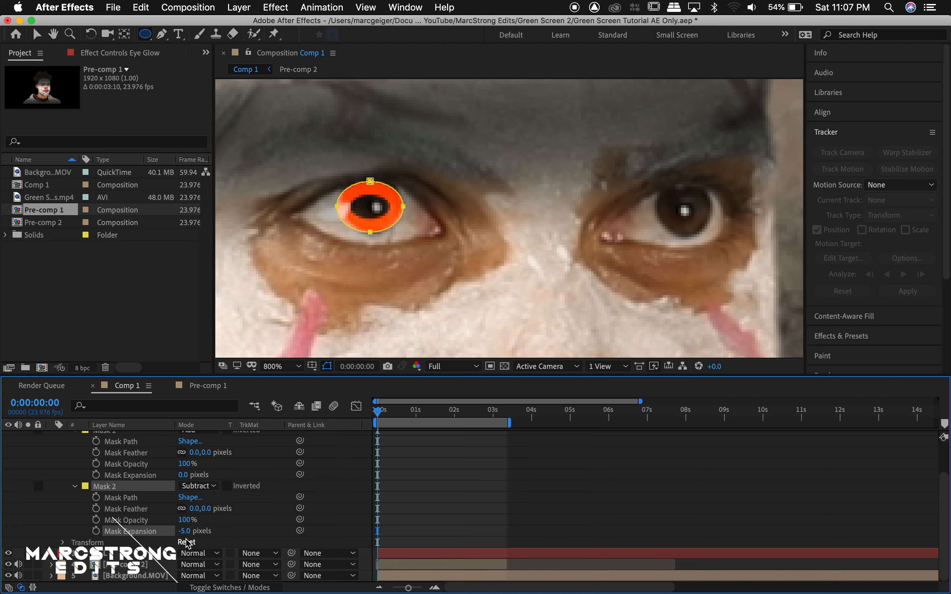
Step: Feather Eye Glow's Mask 2 by 2 pixels and Mask 1 by 6 pixels
click(206, 508)
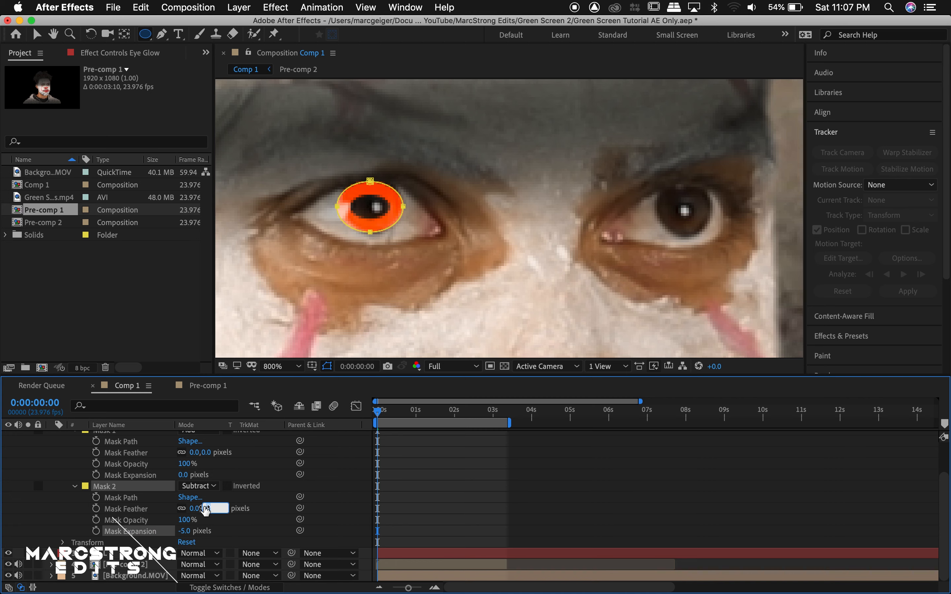
key(Return)
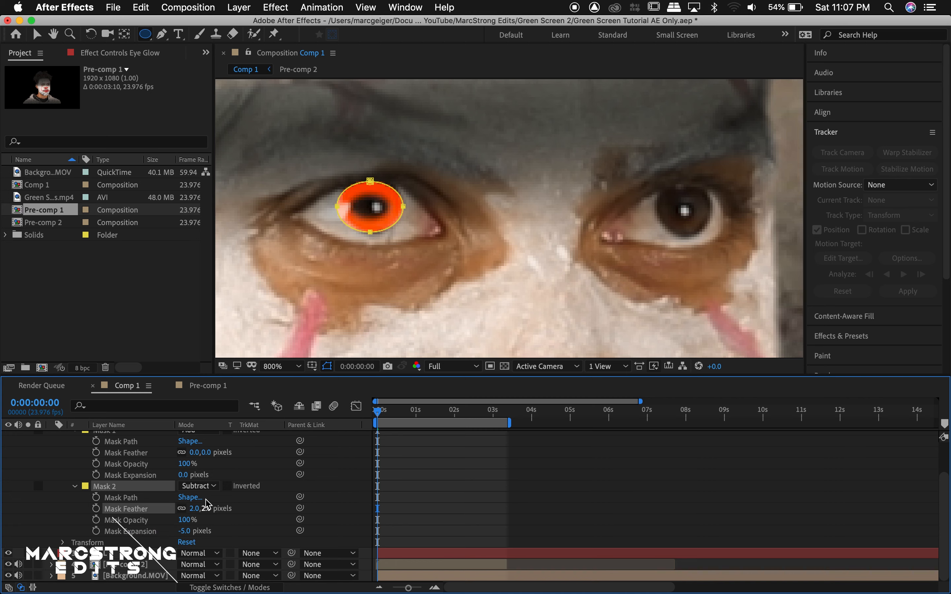
click(206, 453)
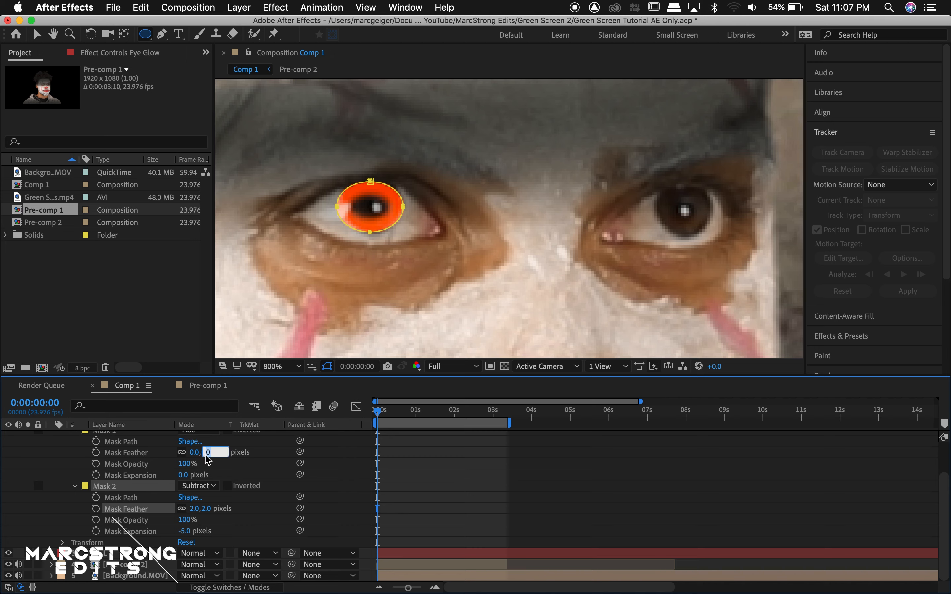
text(6)
key(Return)
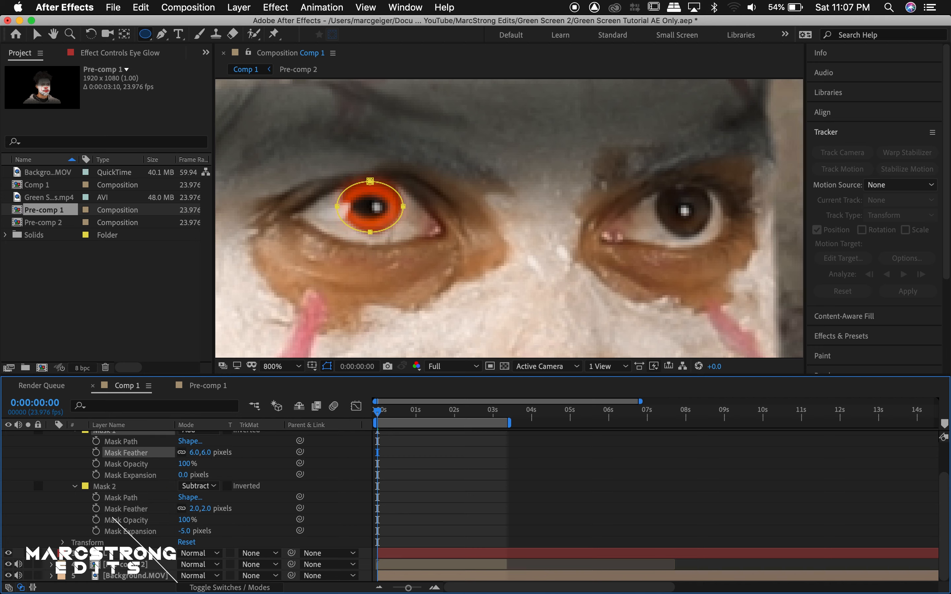
scroll(138, 458, up, 3)
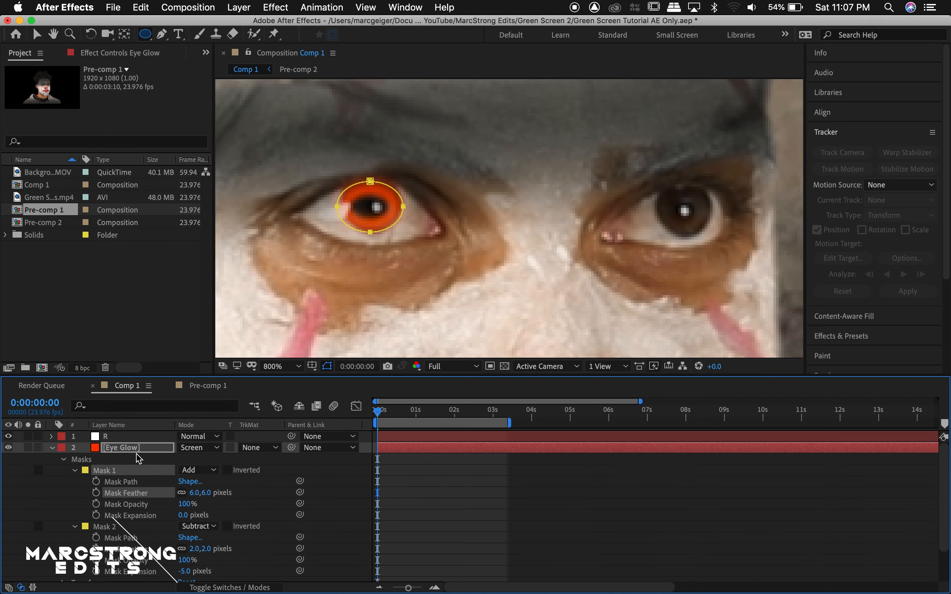
click(52, 448)
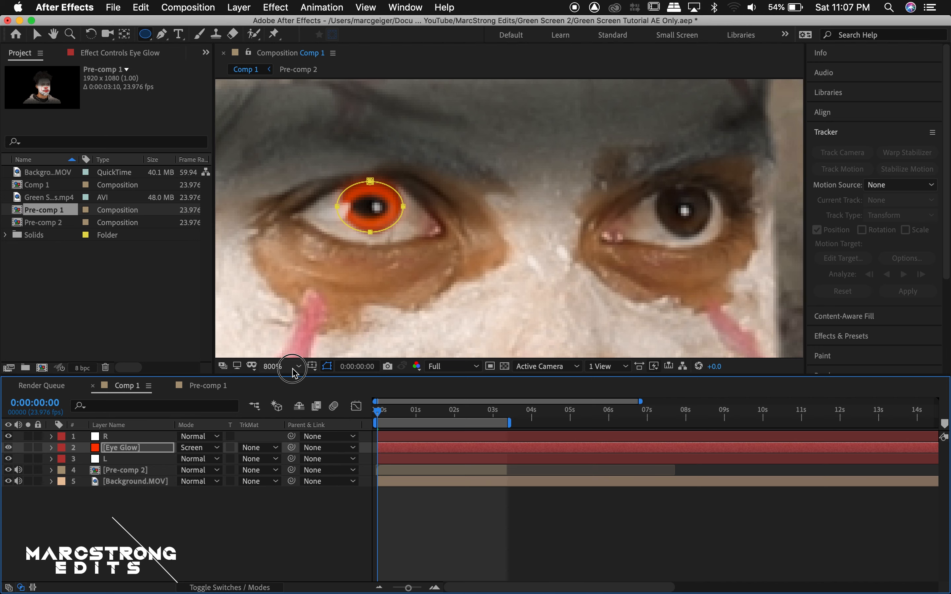
Step: Hide the mask outlines in the composition view and parent the Eye Glow layer to null L
click(282, 366)
click(295, 149)
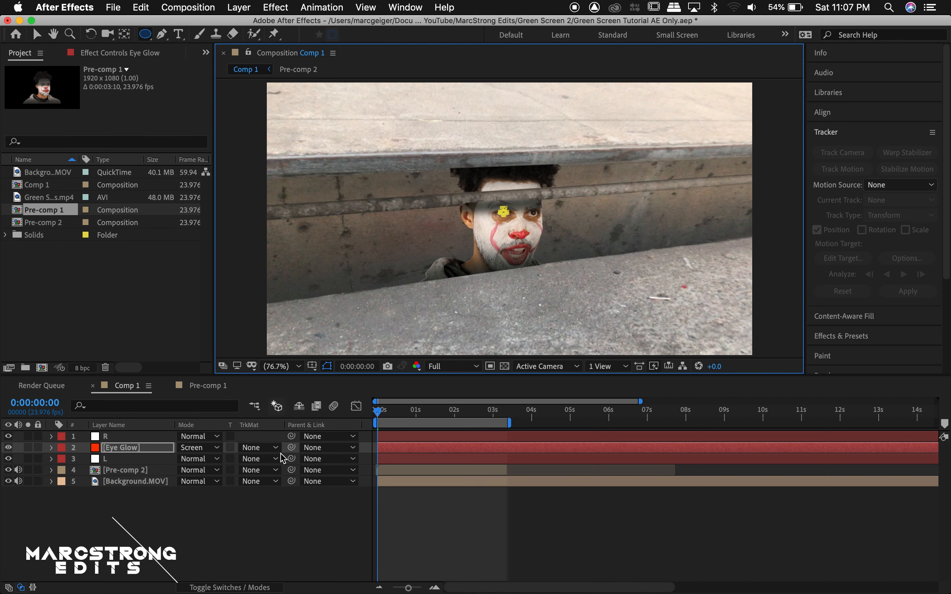
click(328, 369)
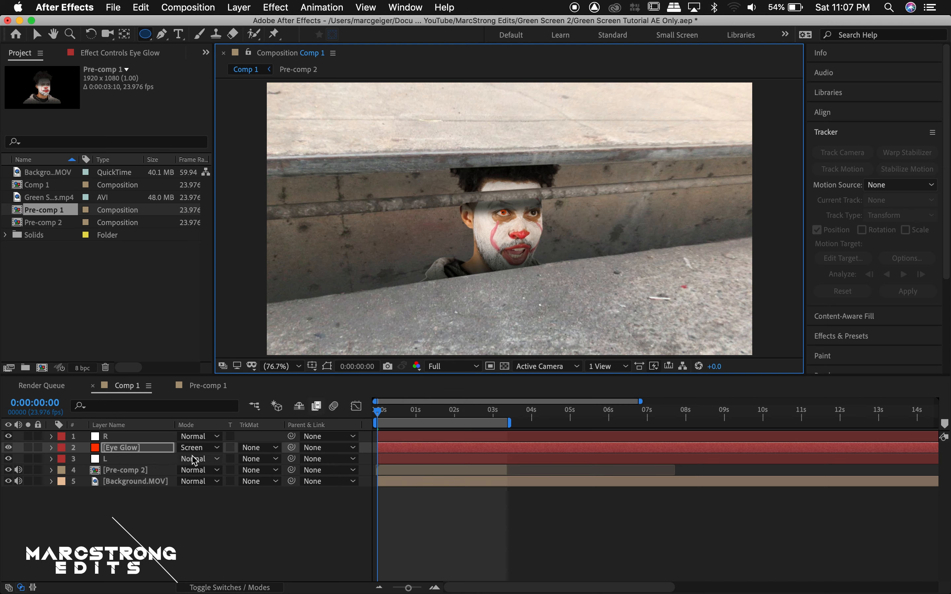
click(251, 448)
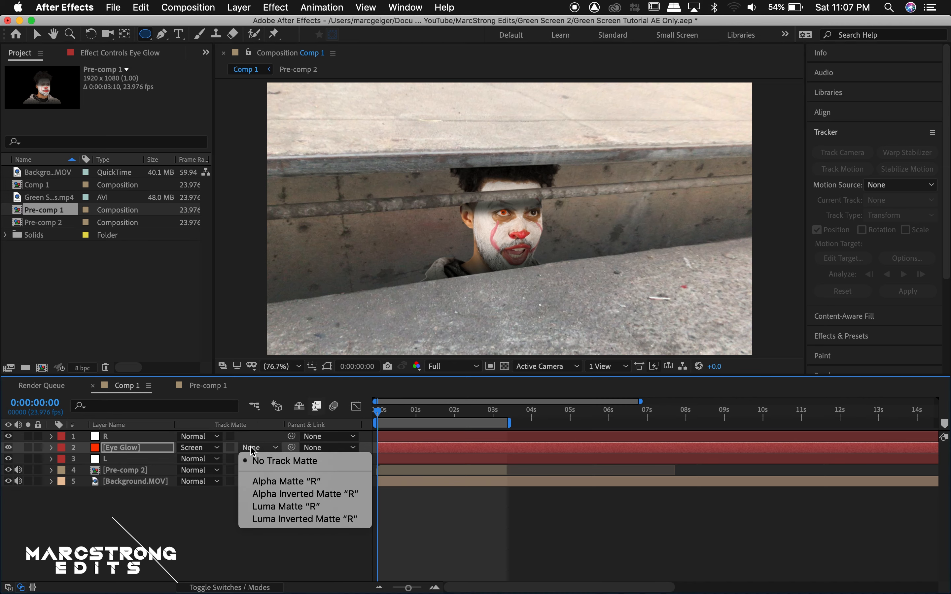
click(292, 448)
drag(292, 448, 175, 460)
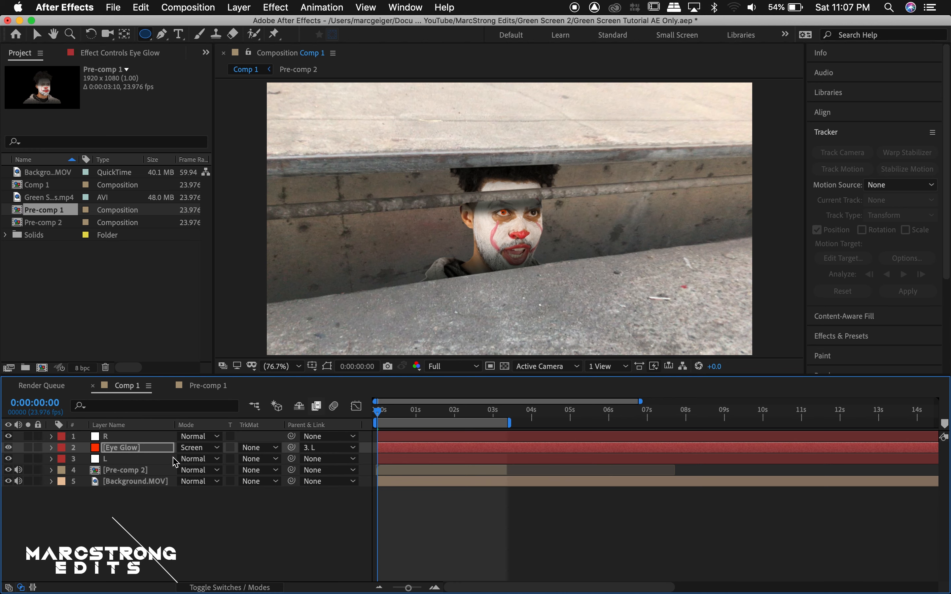
Step: Preview Comp 1 and examine up close how the Eye Glow effect follows the tracked eye
key(space)
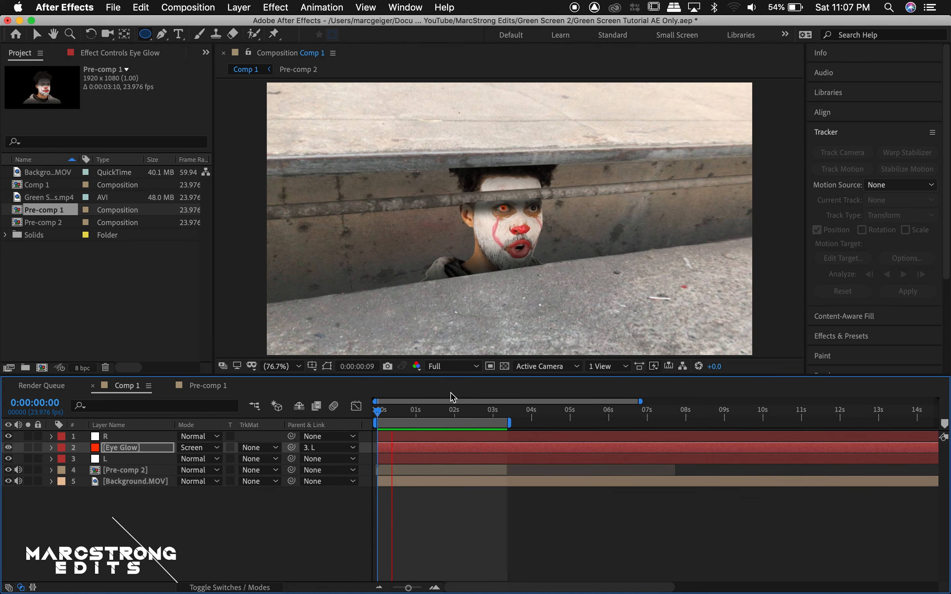
key(space)
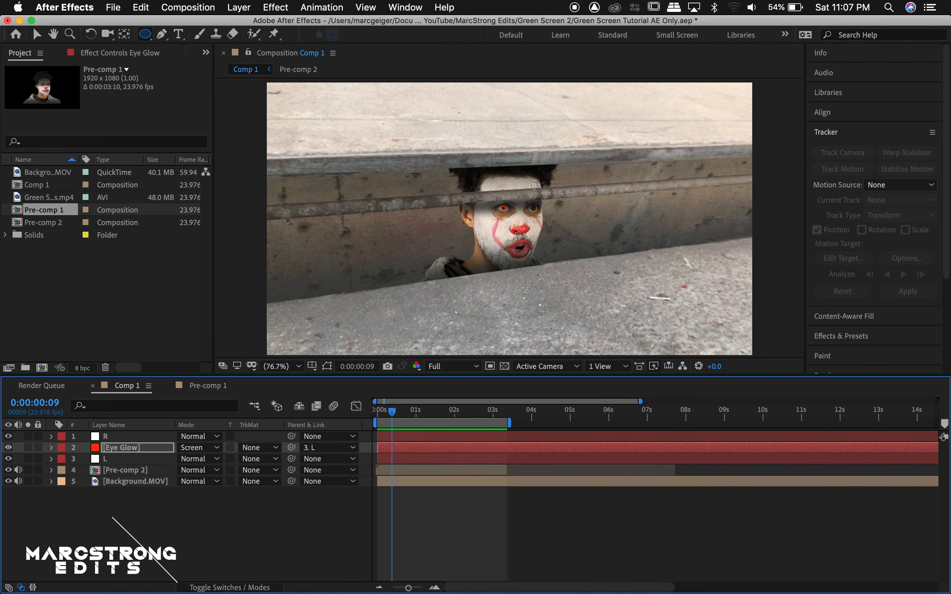
scroll(533, 185, up, 5)
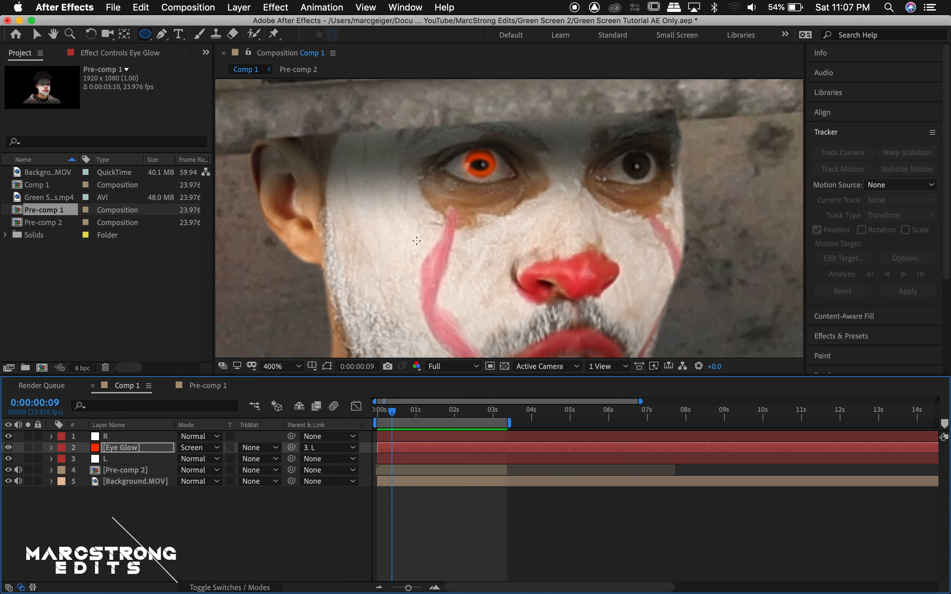
scroll(565, 142, down, 2)
scroll(565, 142, up, 3)
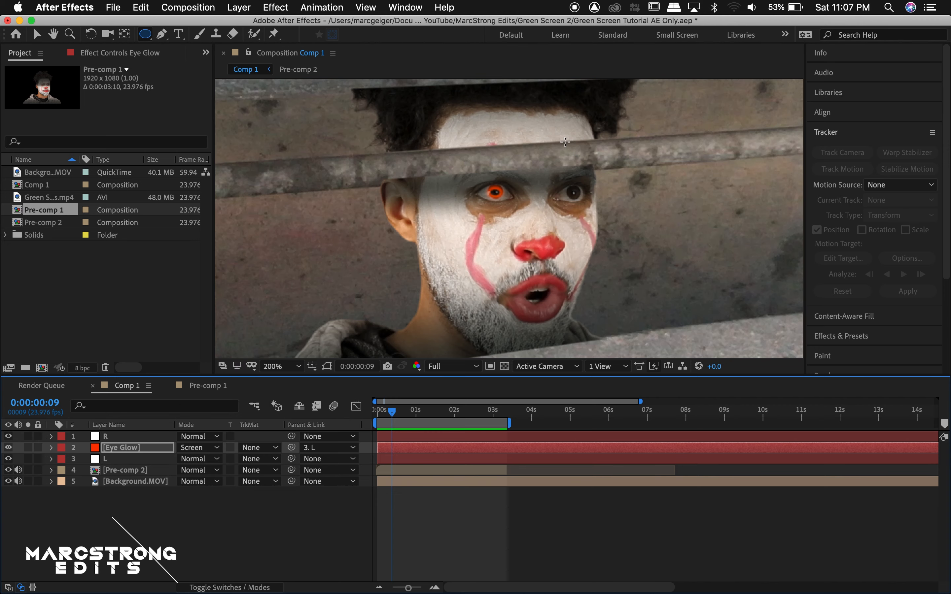
scroll(565, 142, down, 1)
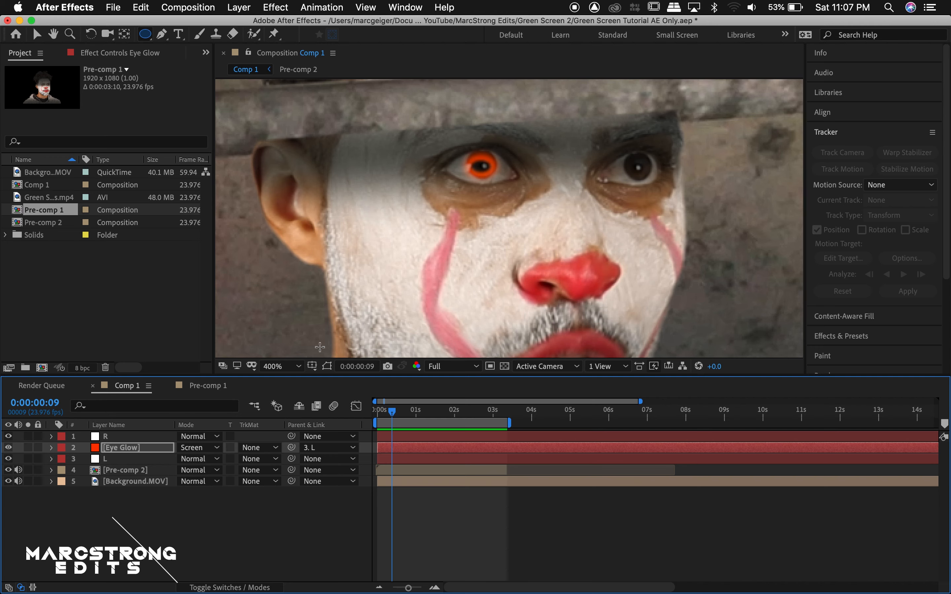
scroll(441, 177, down, 1)
scroll(441, 178, up, 1)
Step: Duplicate the Eye Glow layer and parent the upper copy to null R
click(159, 449)
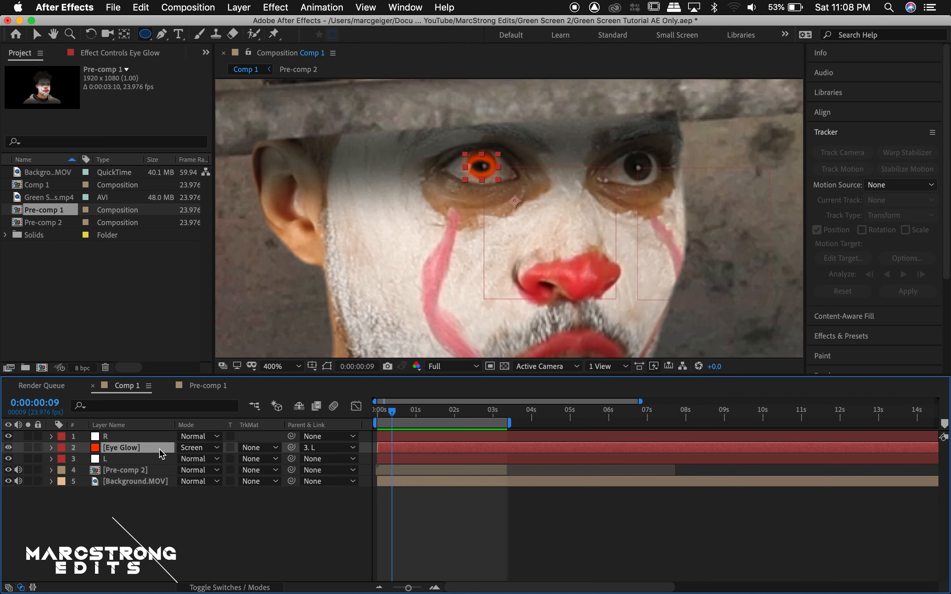
key(super+d)
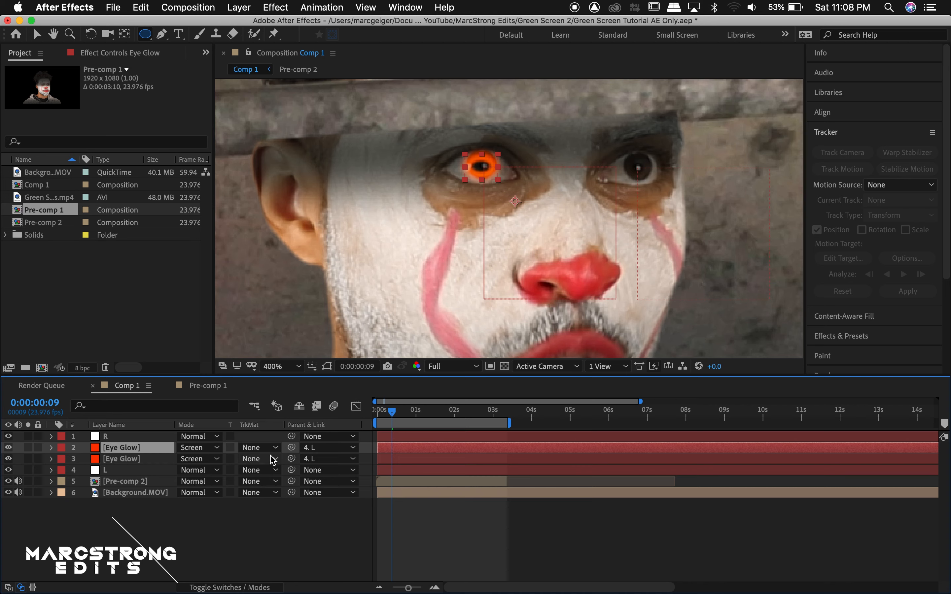
drag(292, 448, 123, 444)
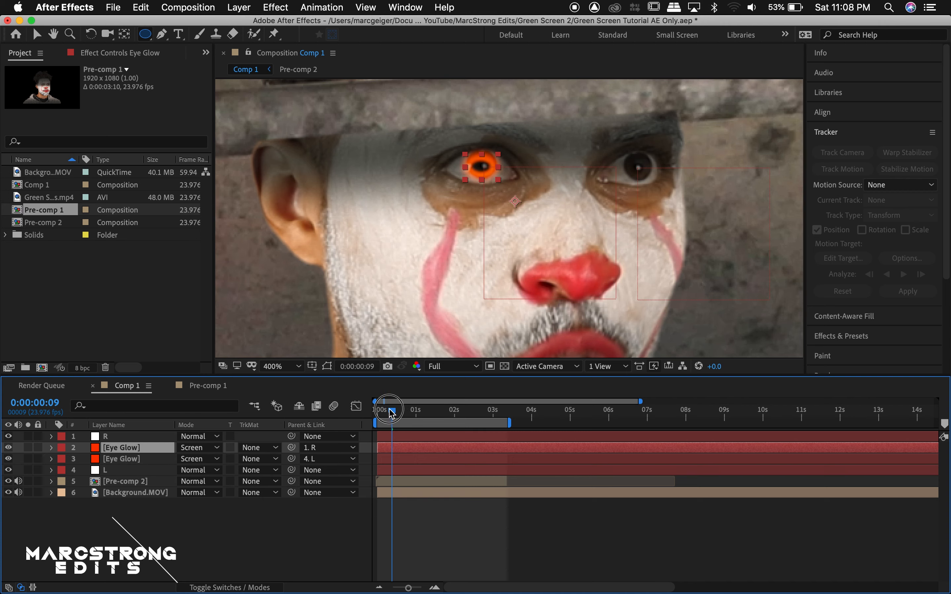
Step: At the first frame, move the duplicated Eye Glow onto the iris of the other, uncolored eye
drag(389, 411, 377, 411)
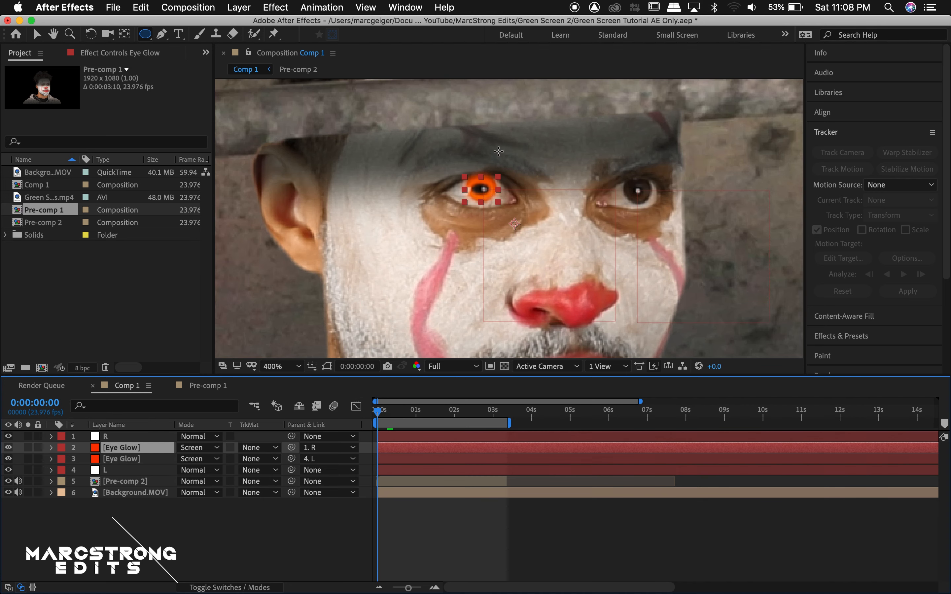
key(v)
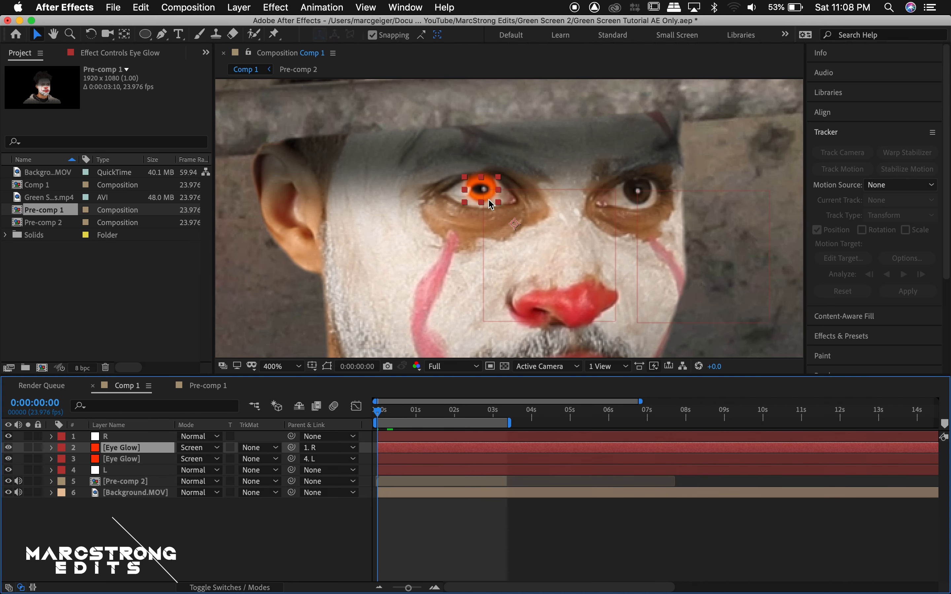
drag(497, 215, 647, 212)
key(period)
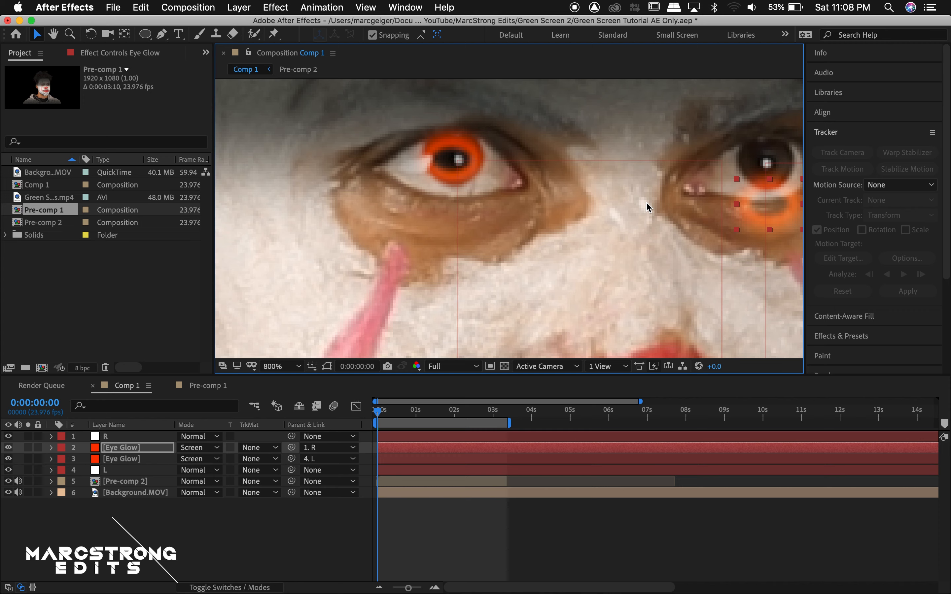
key(space)
drag(711, 201, 471, 215)
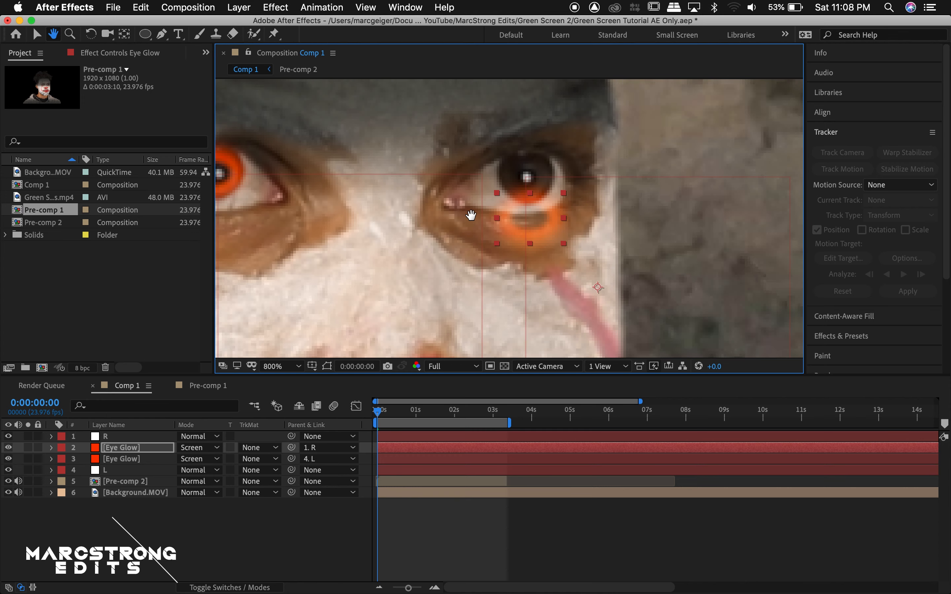
click(113, 452)
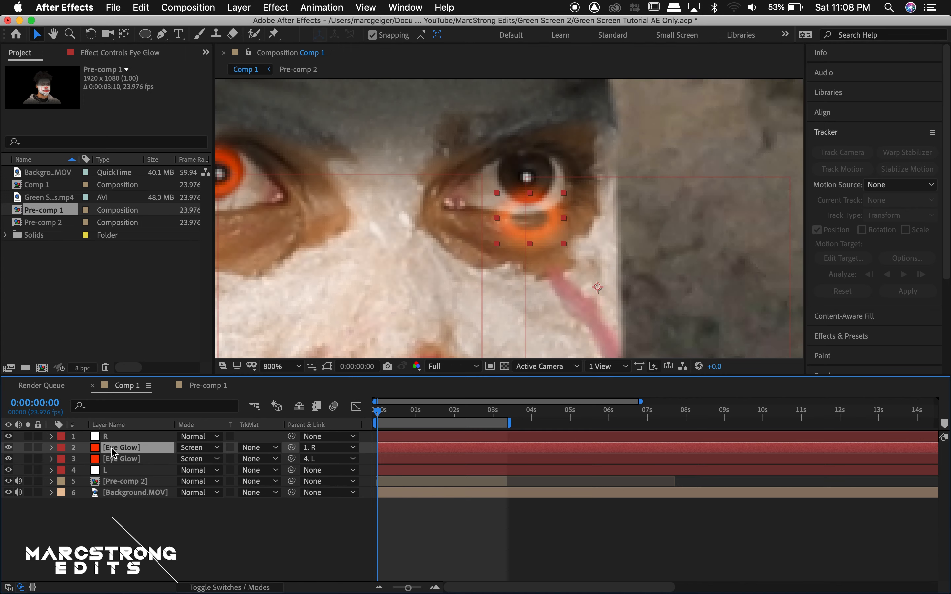
drag(535, 226, 538, 187)
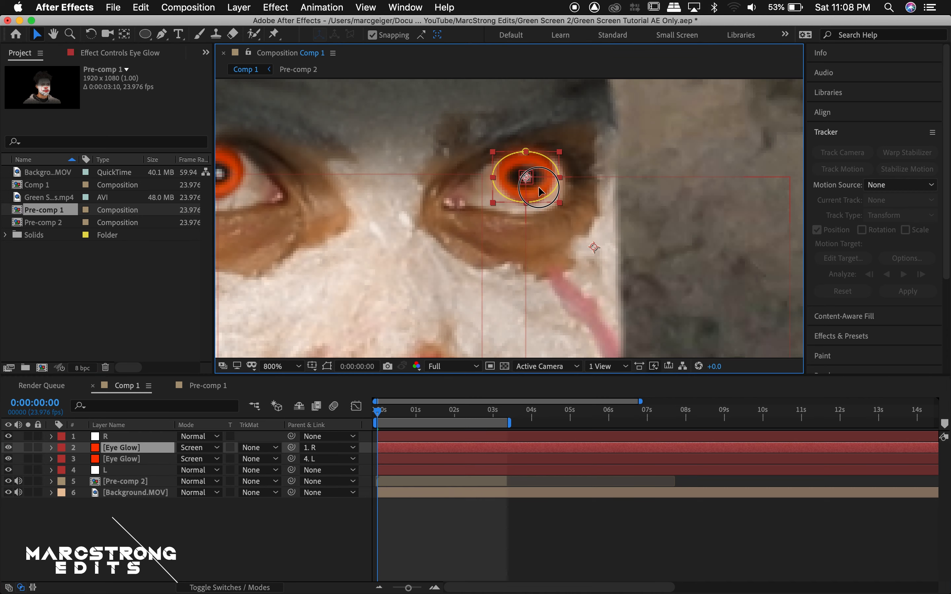
click(235, 515)
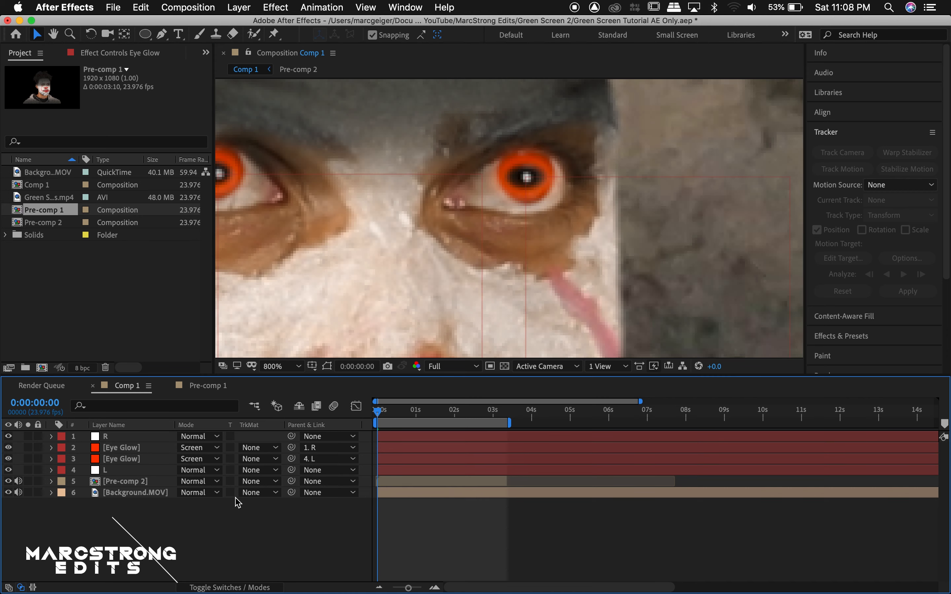
Step: Fit the whole composition in the view and preview the animation with both glowing eyes
click(291, 366)
click(310, 145)
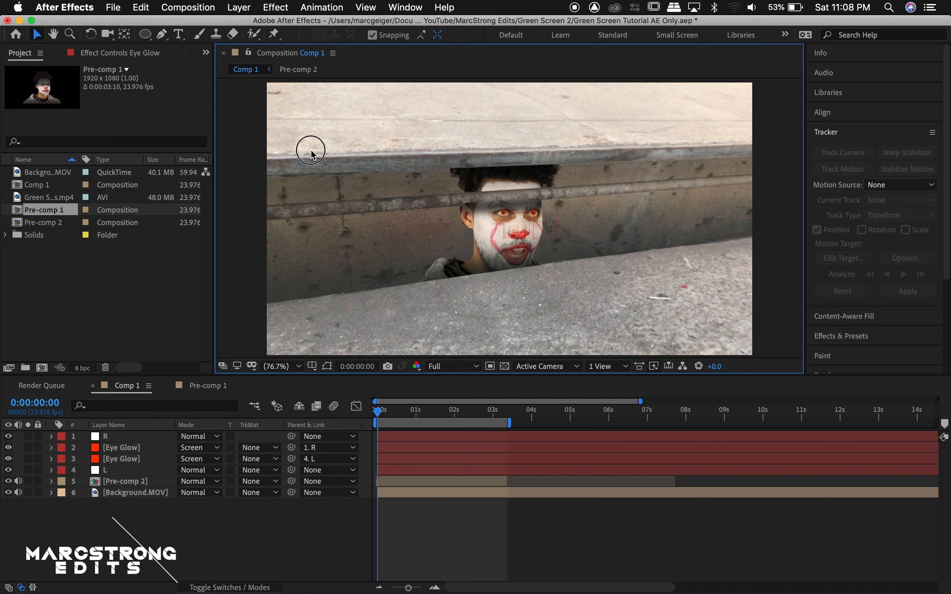
key(space)
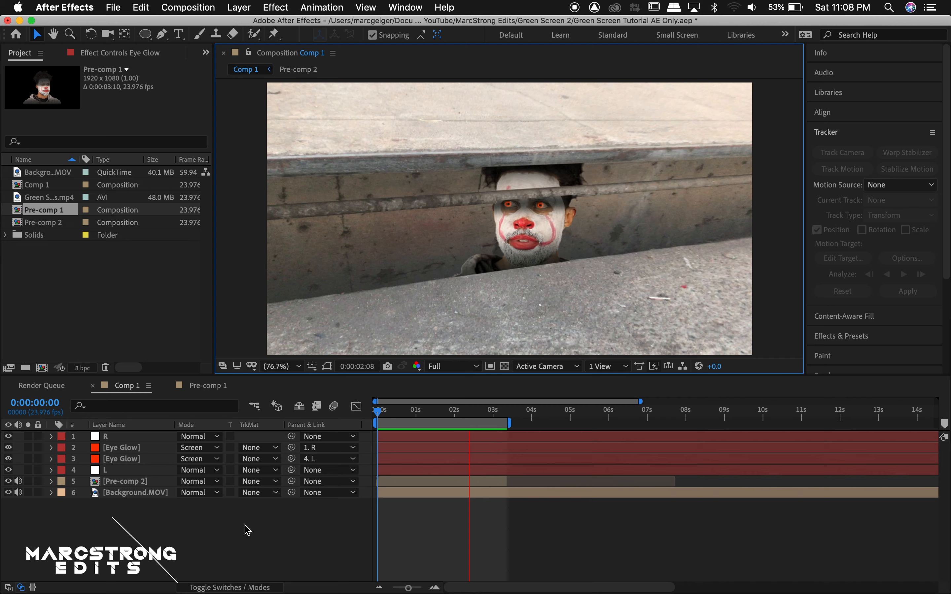
key(space)
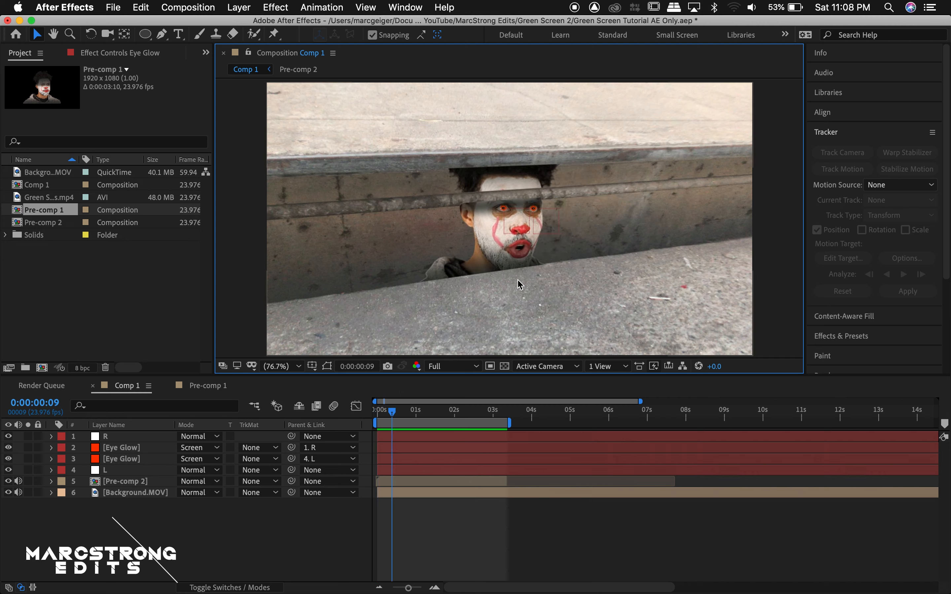
Step: Select the Eye Glow layer parented to null R with the face seen up close
scroll(537, 235, up, 2)
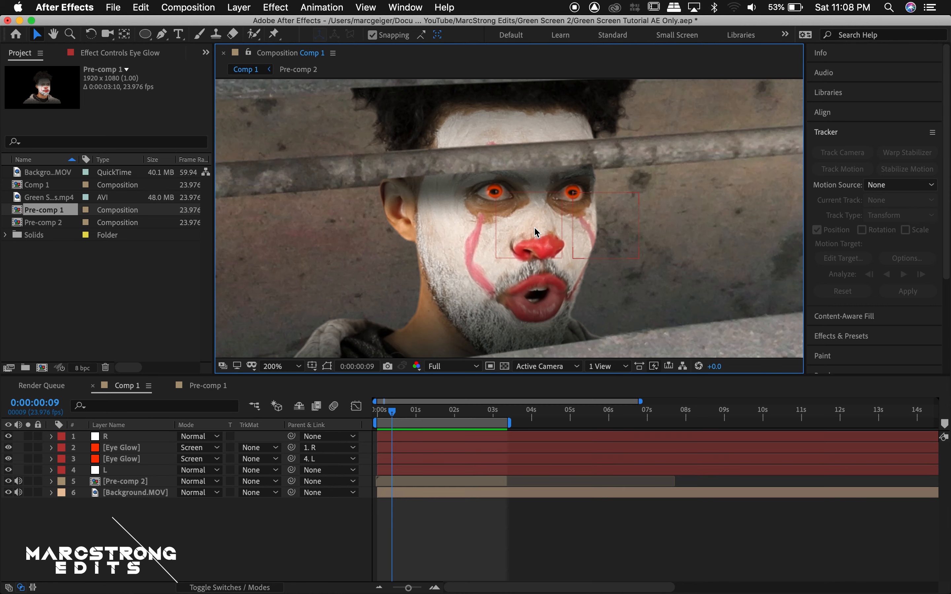
click(135, 452)
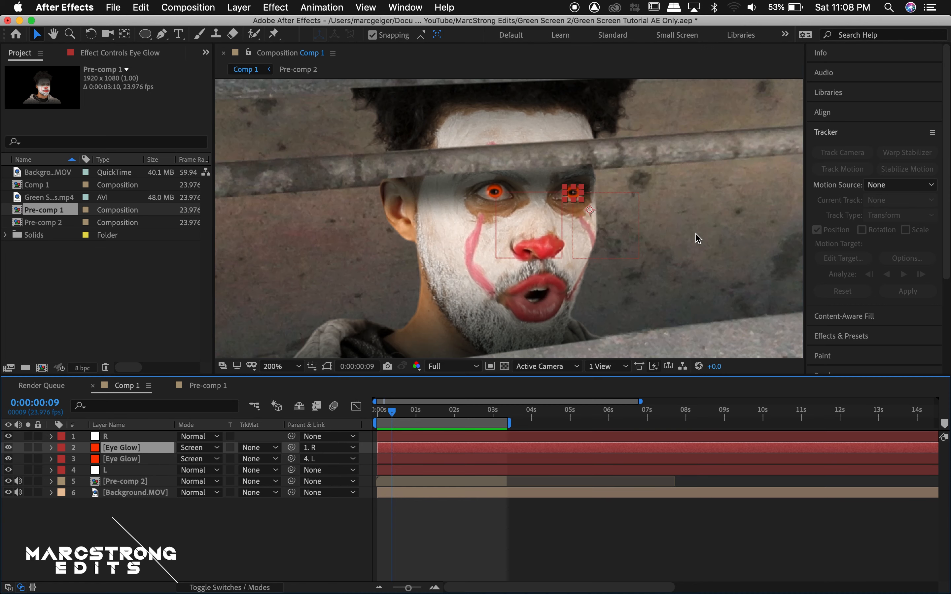